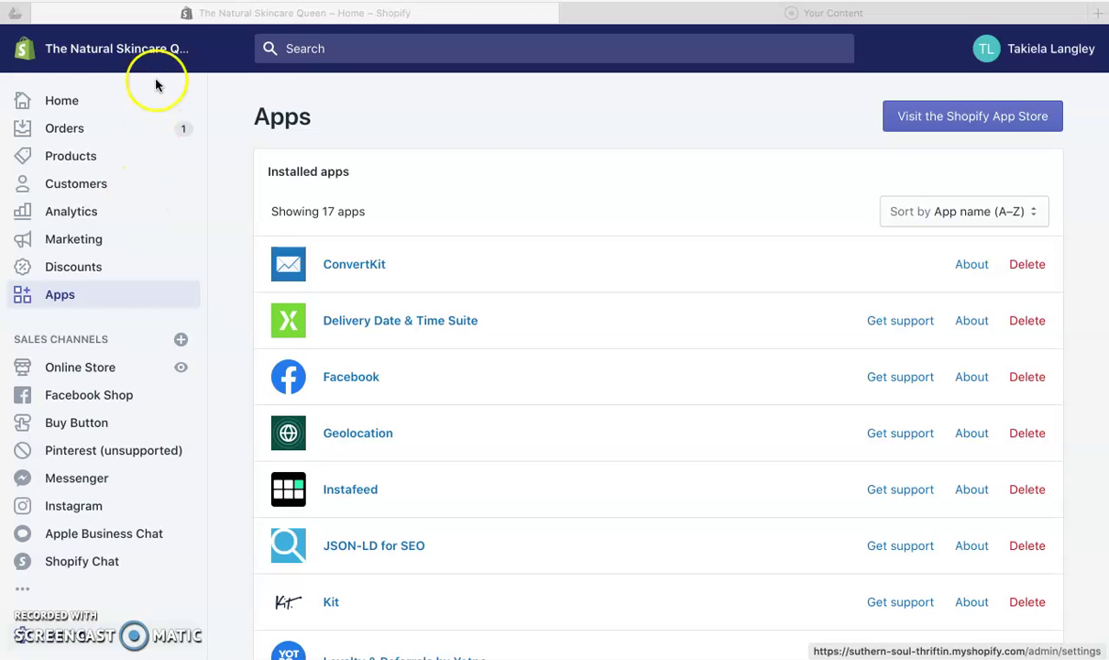
Step: Open the Home dashboard and scroll through today's 18 sessions and top-viewed products
{"action": "left_click", "coordinate": [65, 101]}
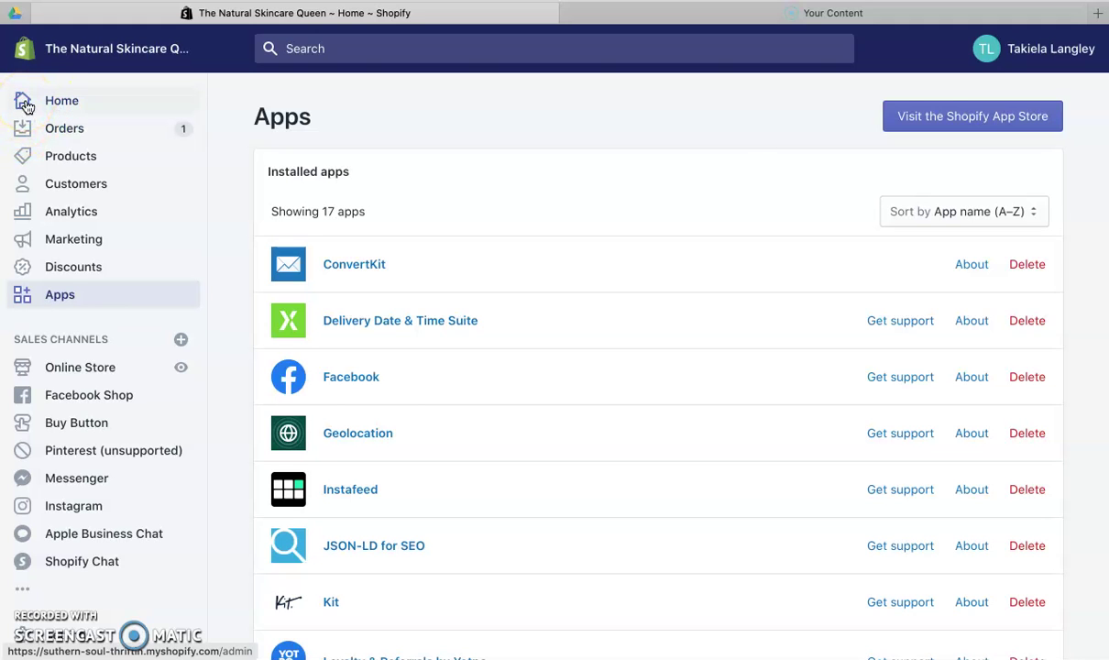
{"action": "left_click", "coordinate": [26, 107]}
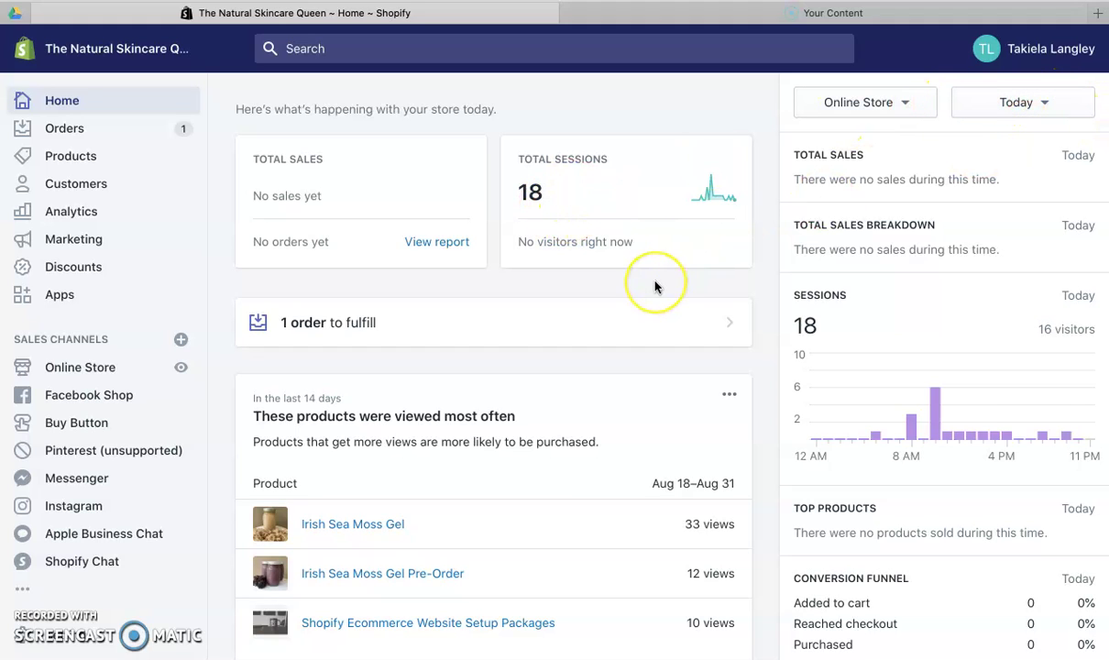
{"action": "scroll", "coordinate": [515, 440], "scroll_direction": "down", "scroll_amount": 2}
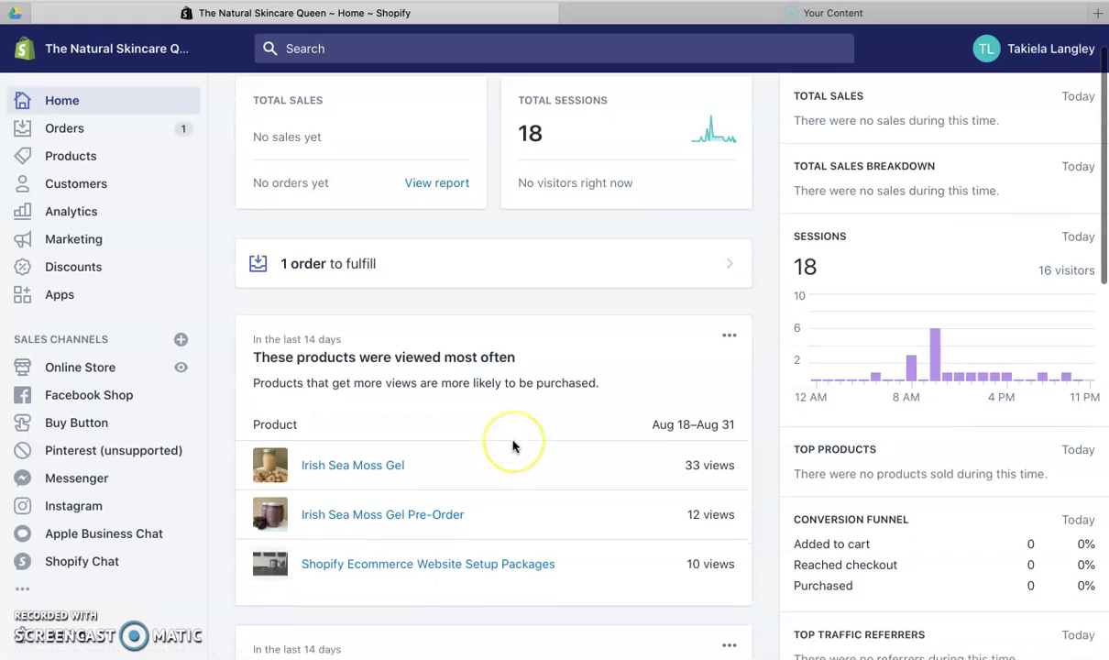
{"action": "scroll", "coordinate": [440, 397], "scroll_direction": "down", "scroll_amount": 3}
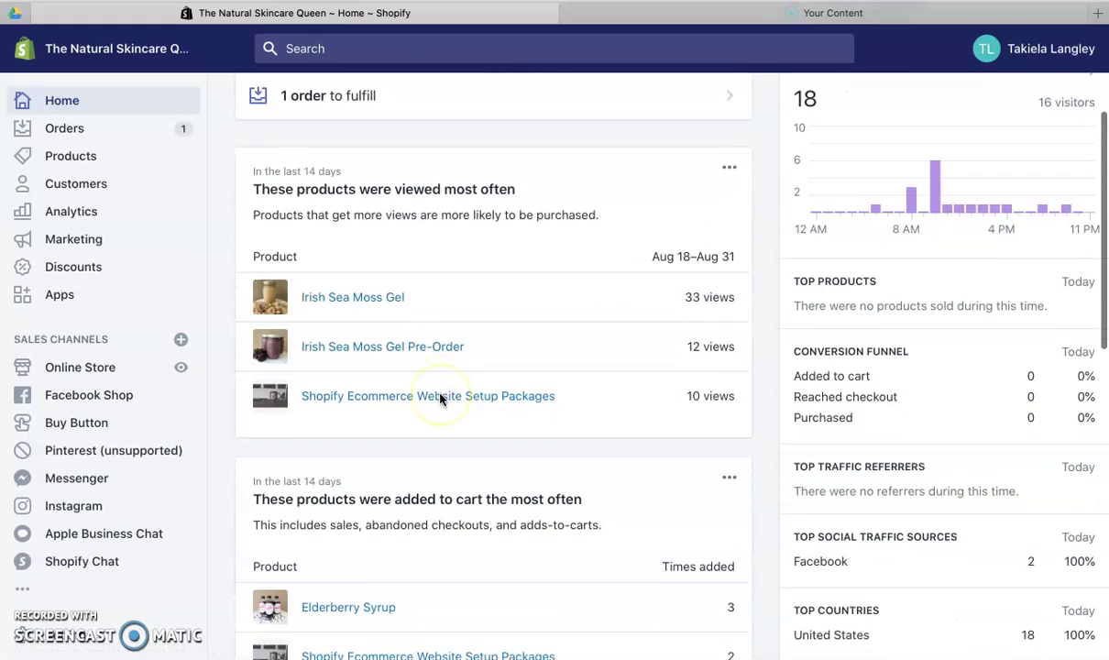
{"action": "scroll", "coordinate": [440, 398], "scroll_direction": "down", "scroll_amount": 5}
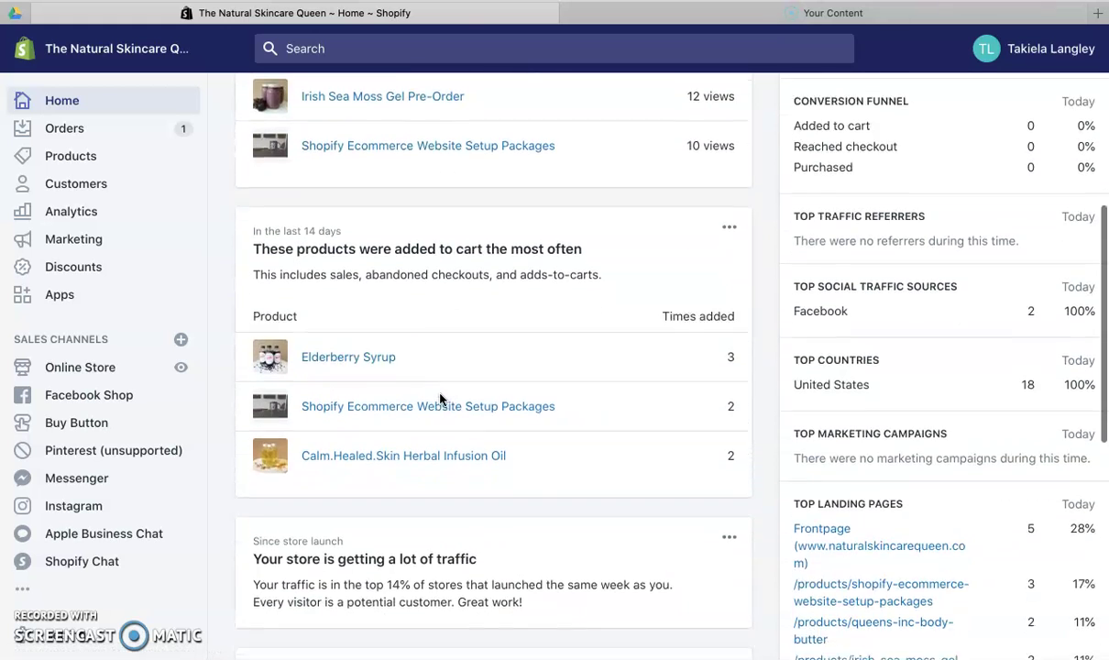
{"action": "scroll", "coordinate": [440, 399], "scroll_direction": "down", "scroll_amount": 3}
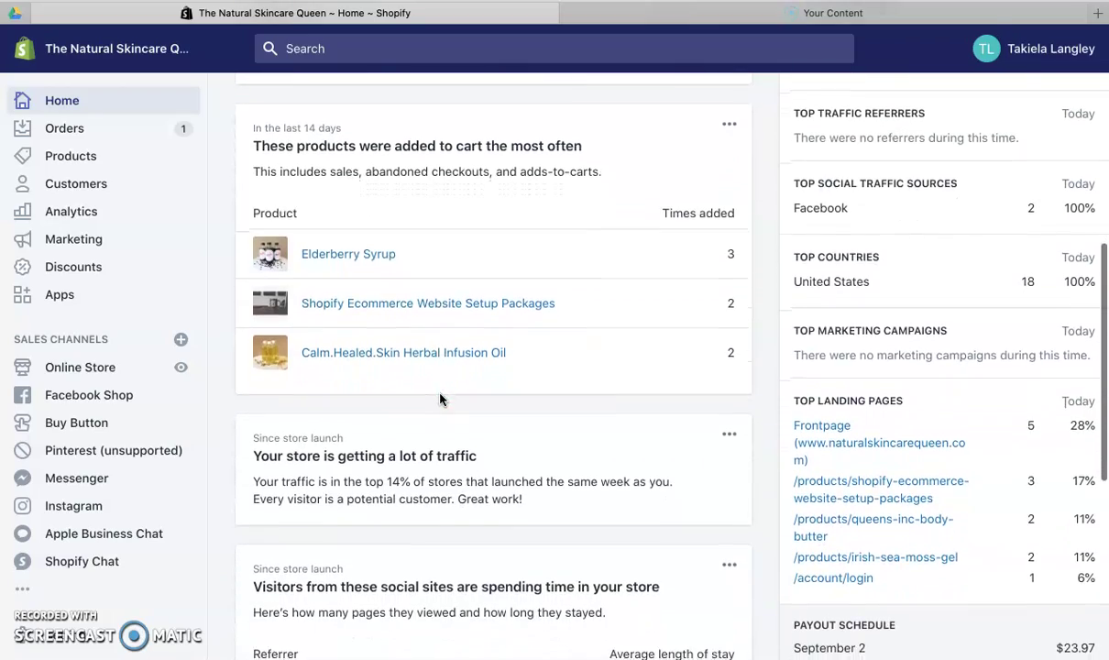
{"action": "scroll", "coordinate": [440, 399], "scroll_direction": "up", "scroll_amount": 10}
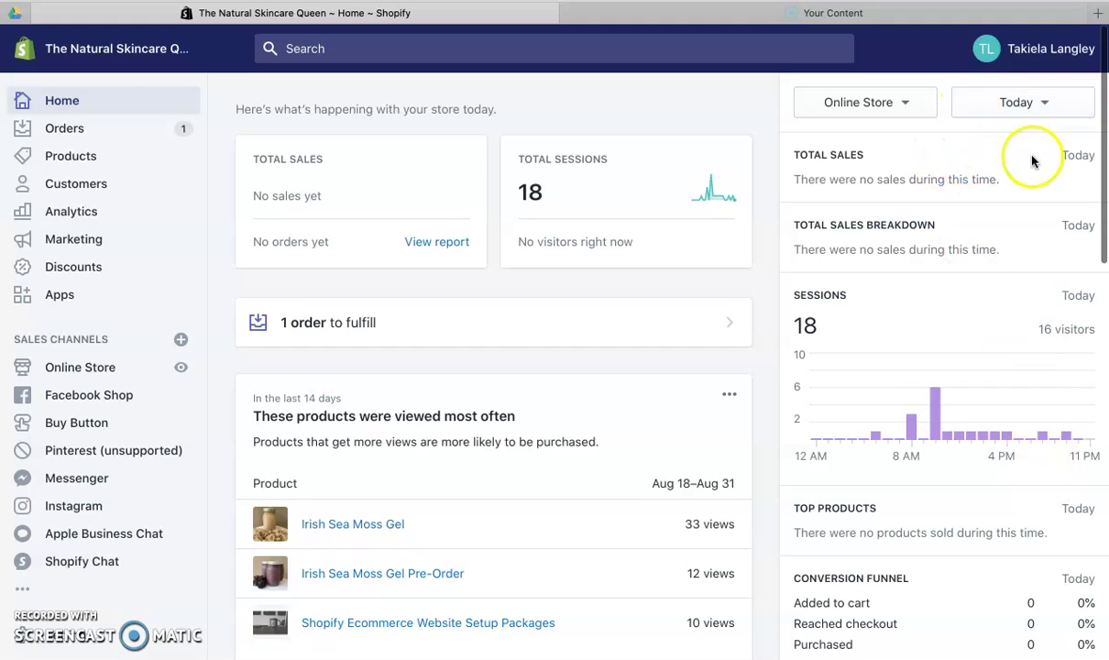
Step: Check the sales channel list without changing it, then review social traffic from Instagram, Facebook and YouTube
{"action": "left_click", "coordinate": [911, 103]}
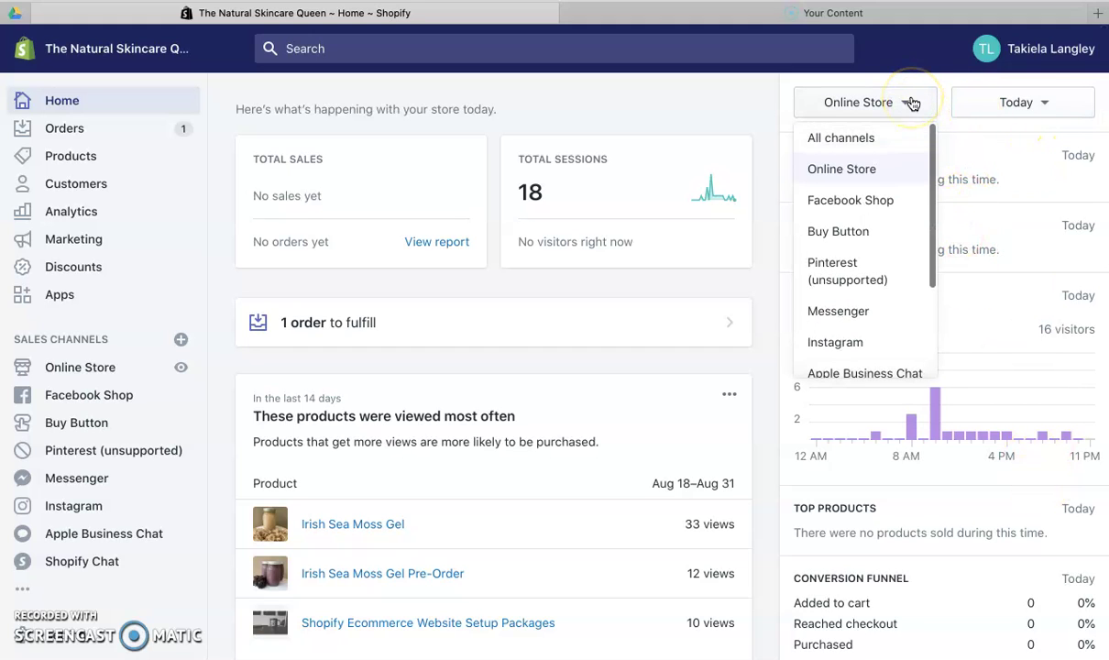
{"action": "left_click", "coordinate": [723, 104]}
{"action": "scroll", "coordinate": [747, 408], "scroll_direction": "down", "scroll_amount": 10}
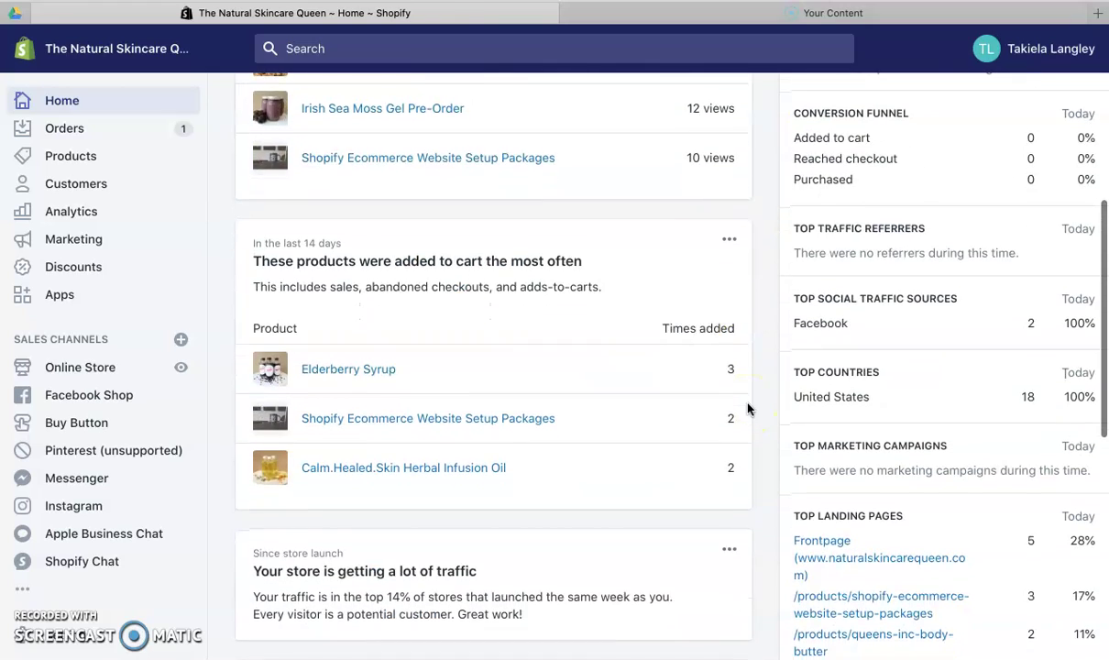
{"action": "scroll", "coordinate": [747, 408], "scroll_direction": "down", "scroll_amount": 5}
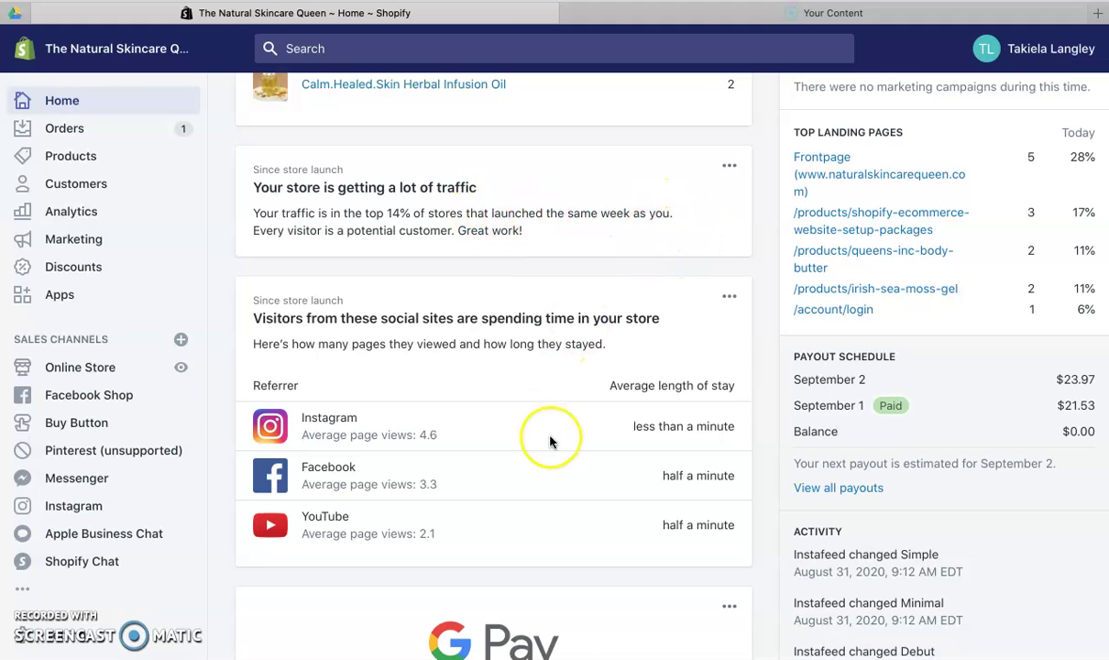
{"action": "scroll", "coordinate": [549, 441], "scroll_direction": "down", "scroll_amount": 3}
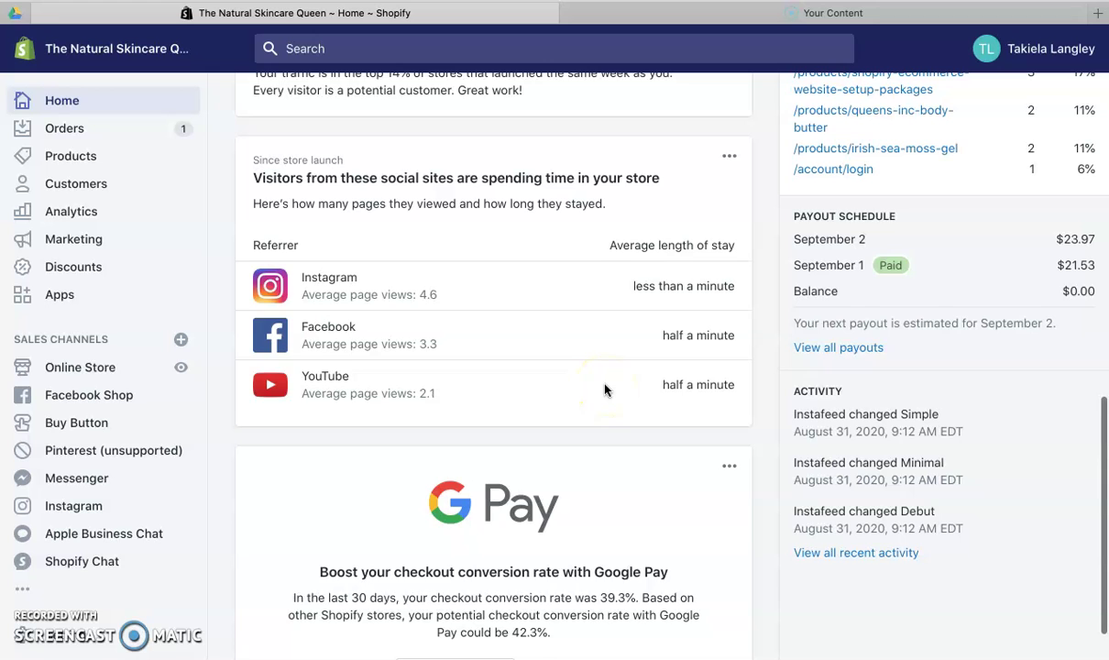
{"action": "scroll", "coordinate": [604, 390], "scroll_direction": "up", "scroll_amount": 1}
{"action": "scroll", "coordinate": [903, 249], "scroll_direction": "up", "scroll_amount": 1}
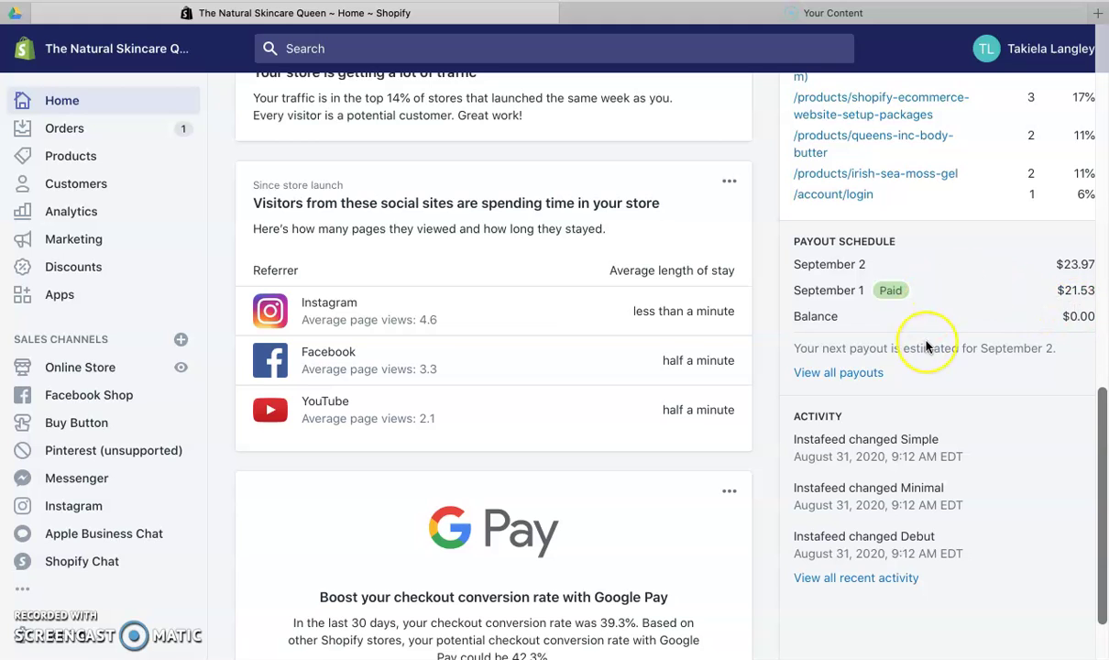
{"action": "scroll", "coordinate": [924, 346], "scroll_direction": "down", "scroll_amount": 2}
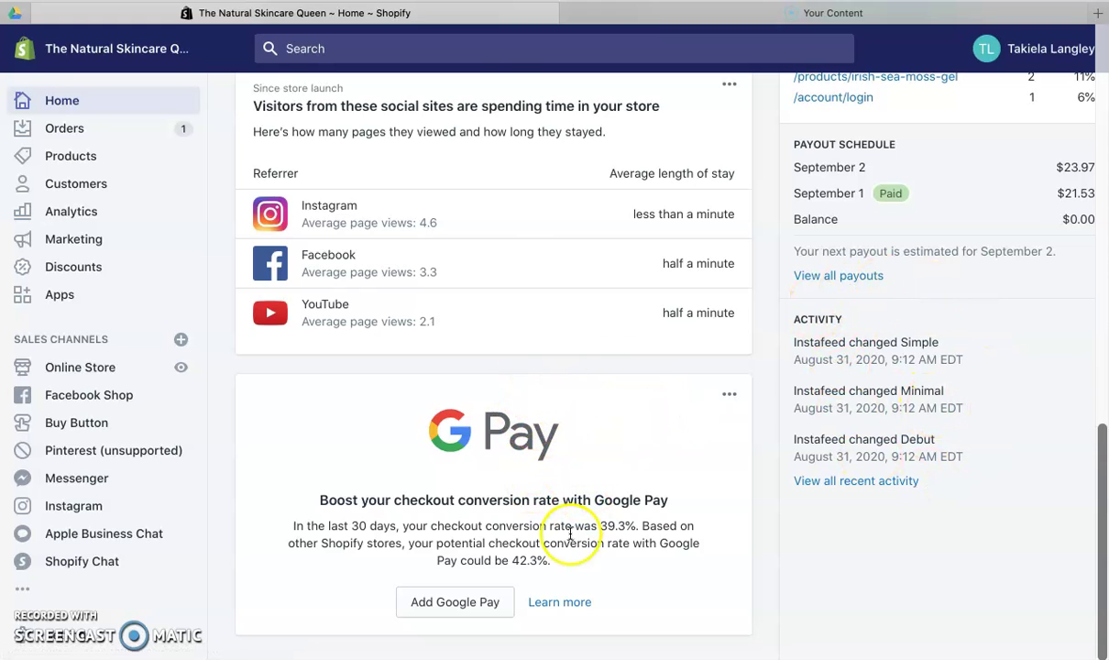
{"action": "left_click", "coordinate": [730, 395]}
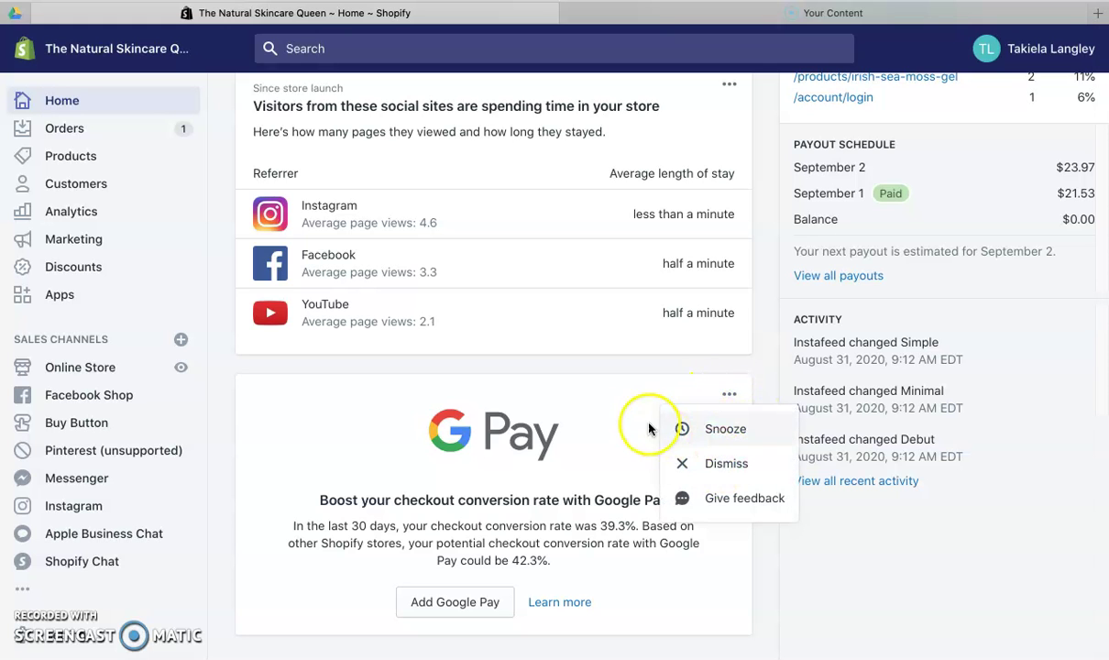
{"action": "left_click", "coordinate": [684, 399]}
{"action": "scroll", "coordinate": [682, 398], "scroll_direction": "up", "scroll_amount": 10}
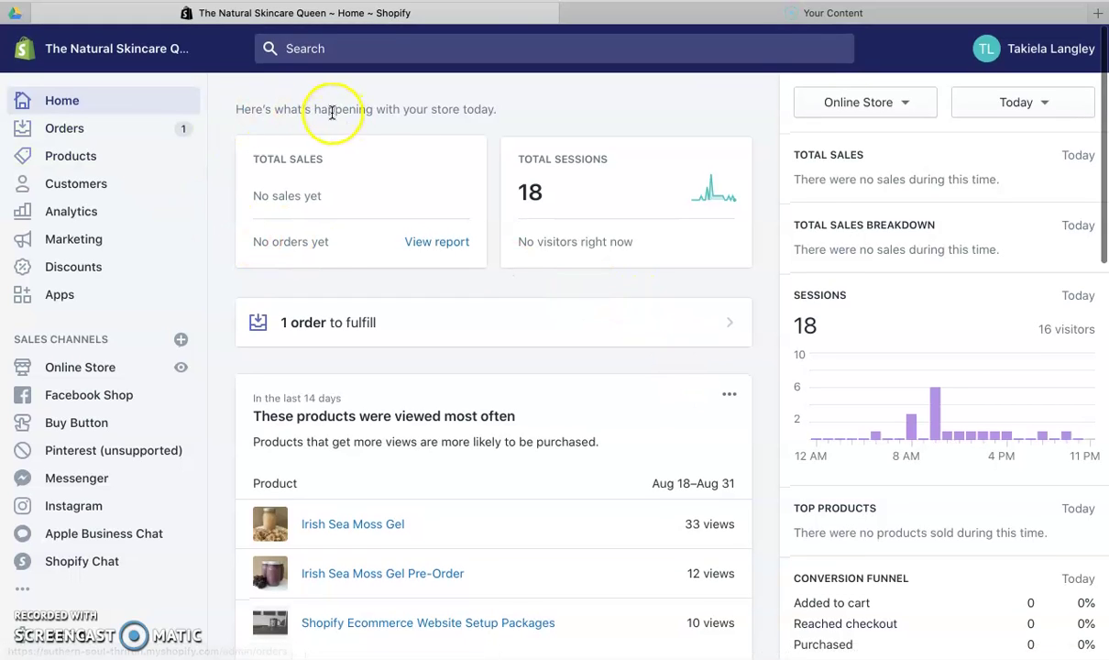
Step: Review the Orders list, where only the newest $53.00 order #1291 is unfulfilled
{"action": "left_click", "coordinate": [73, 128]}
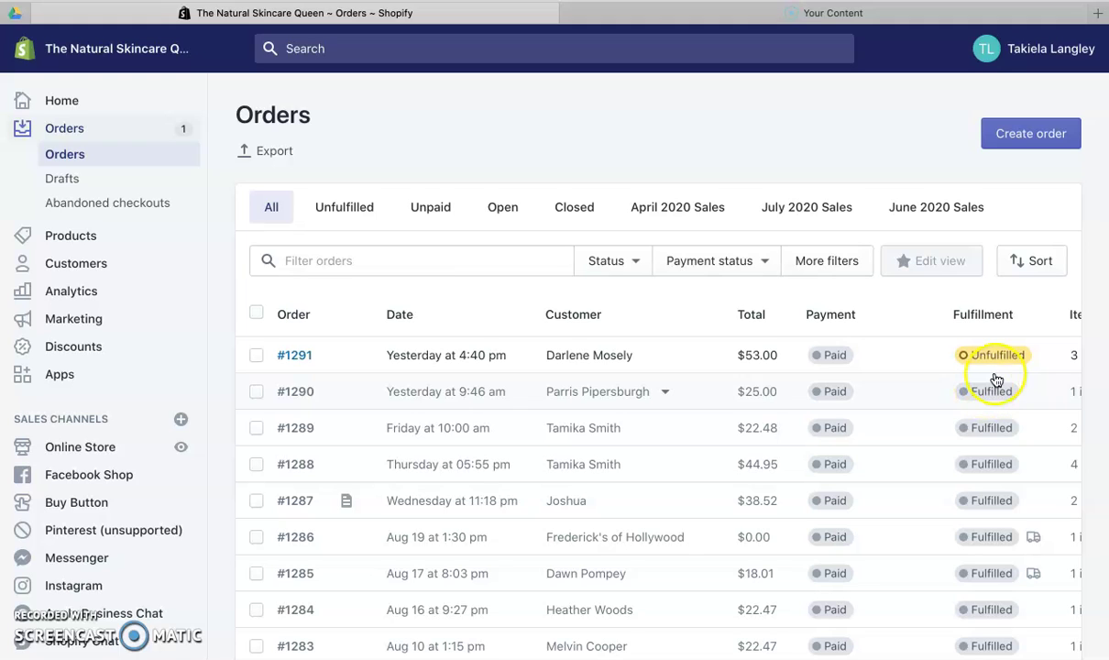
{"action": "left_click", "coordinate": [995, 391]}
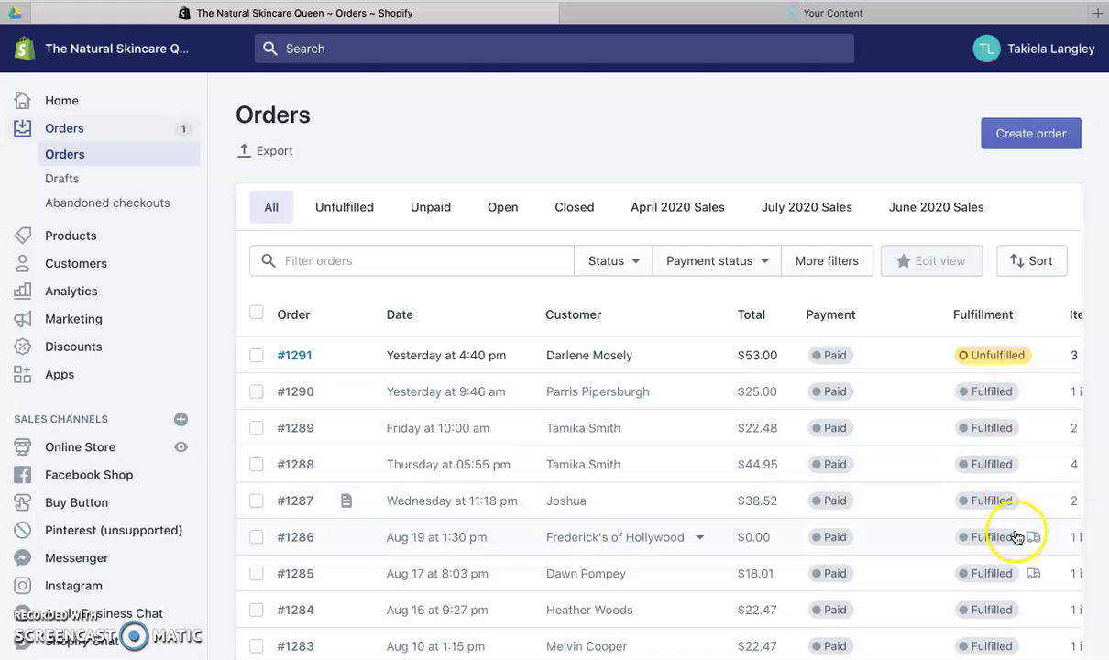
{"action": "mouse_move", "coordinate": [1033, 536]}
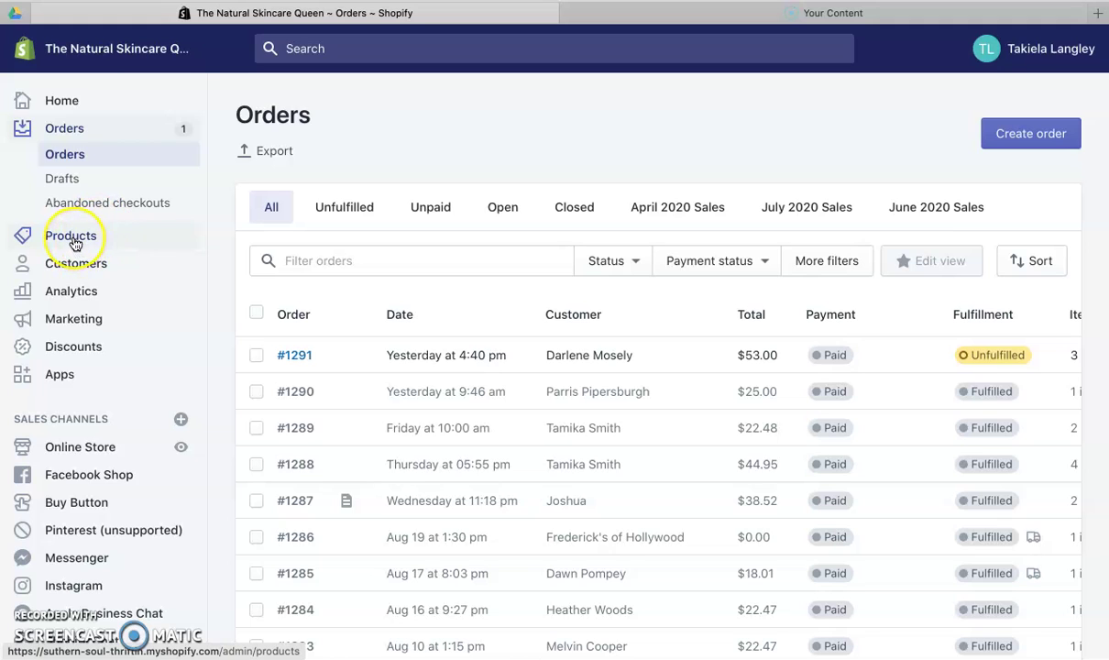
{"action": "left_click", "coordinate": [73, 238]}
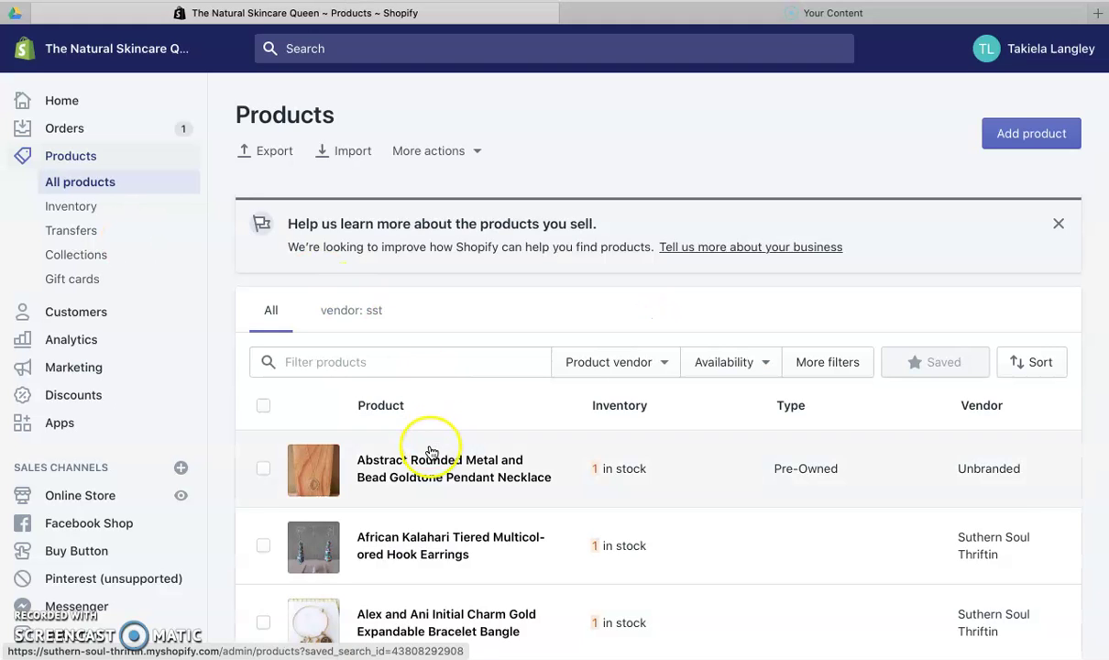
{"action": "scroll", "coordinate": [433, 442], "scroll_direction": "down", "scroll_amount": 1}
{"action": "scroll", "coordinate": [432, 453], "scroll_direction": "down", "scroll_amount": 10}
{"action": "scroll", "coordinate": [433, 452], "scroll_direction": "up", "scroll_amount": 10}
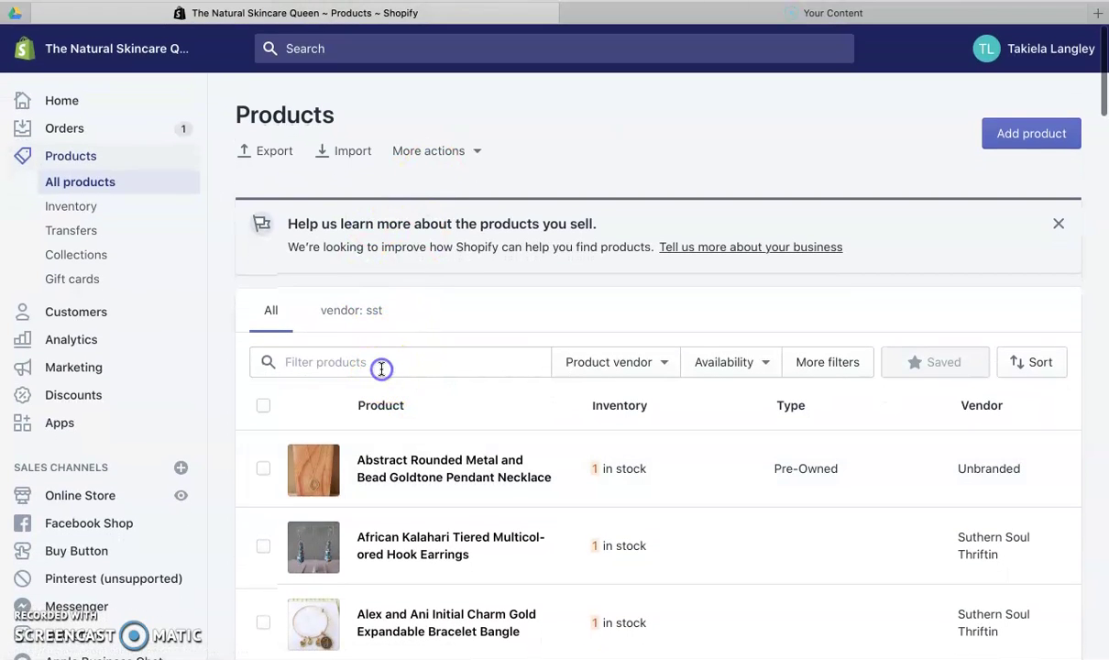
{"action": "left_click", "coordinate": [382, 367]}
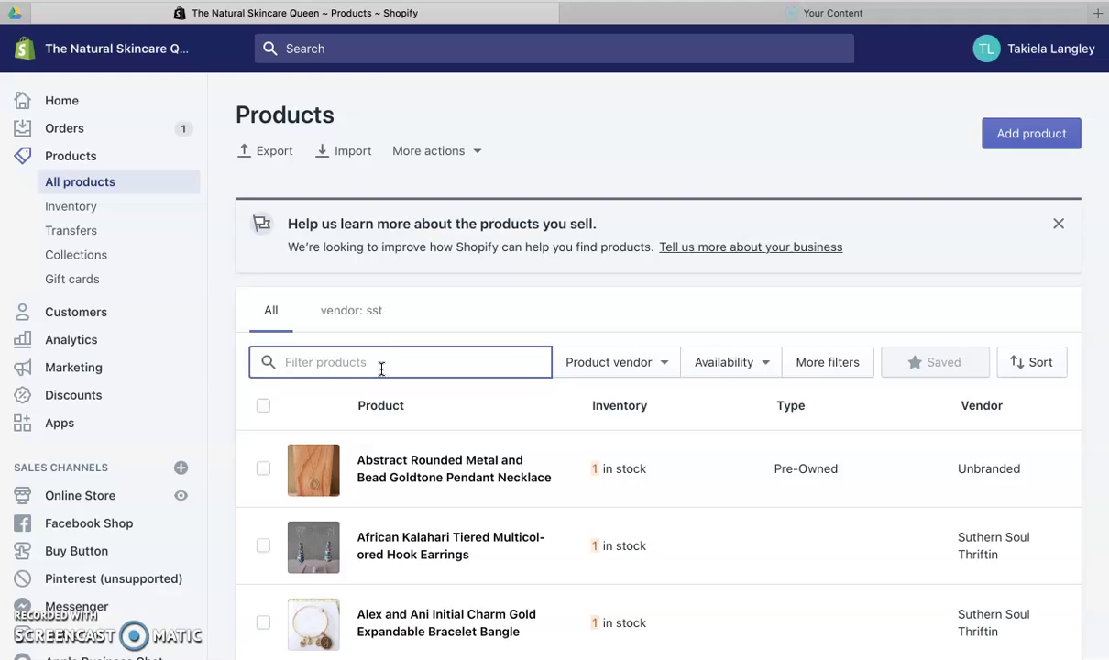
{"action": "type", "text": "butter"}
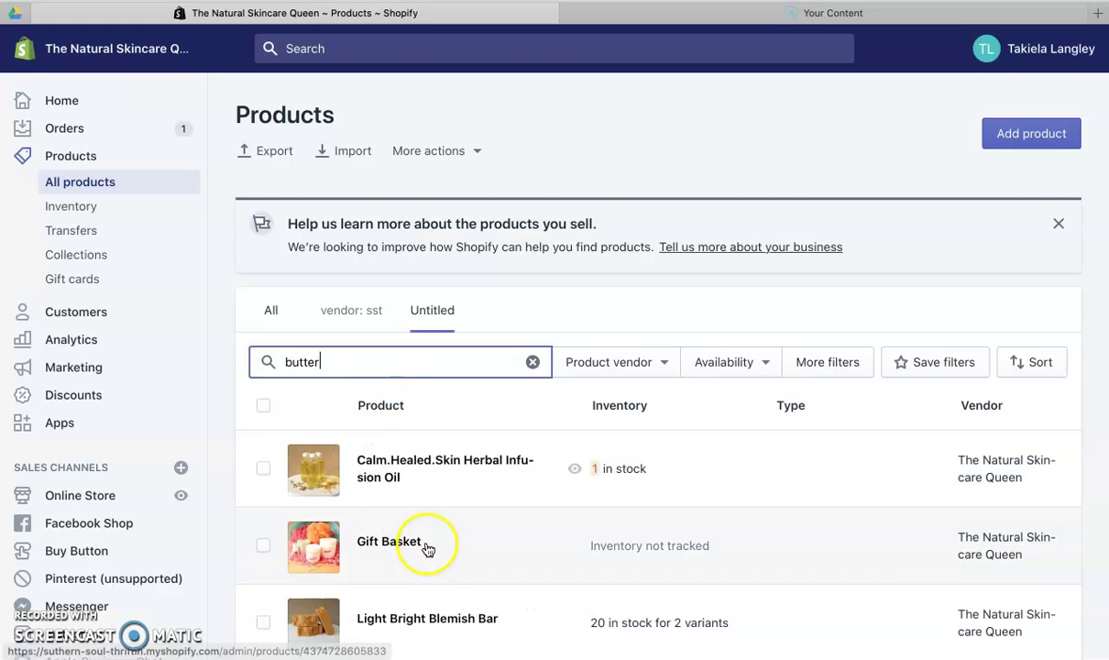
{"action": "scroll", "coordinate": [442, 576], "scroll_direction": "down", "scroll_amount": 3}
{"action": "scroll", "coordinate": [446, 580], "scroll_direction": "down", "scroll_amount": 5}
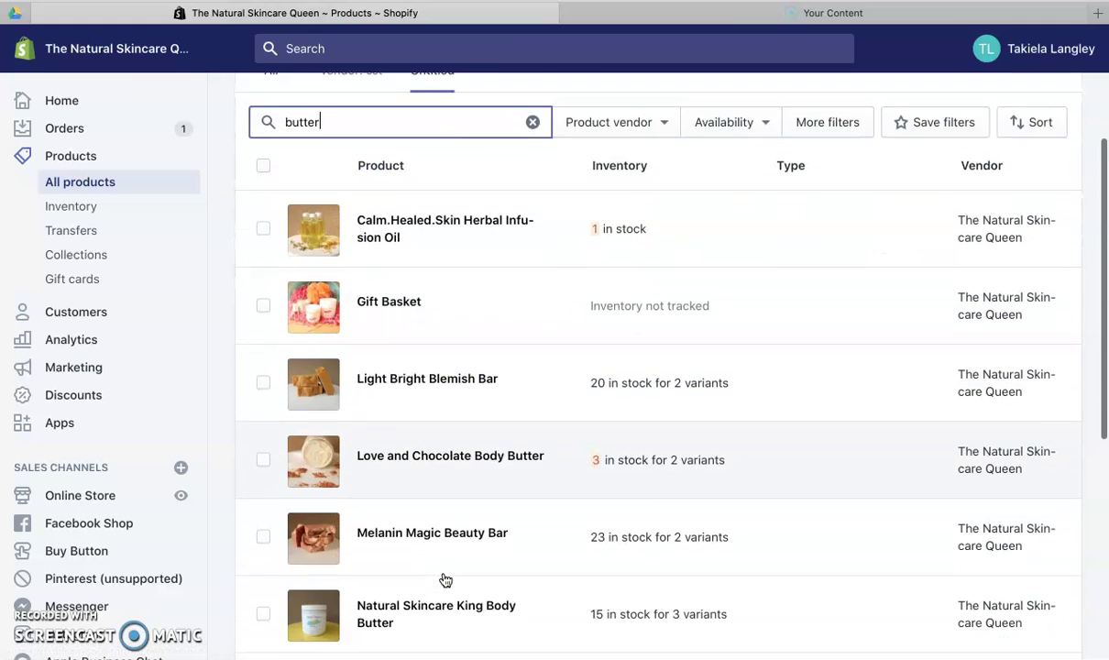
{"action": "scroll", "coordinate": [446, 580], "scroll_direction": "down", "scroll_amount": 3}
{"action": "scroll", "coordinate": [446, 580], "scroll_direction": "up", "scroll_amount": 2}
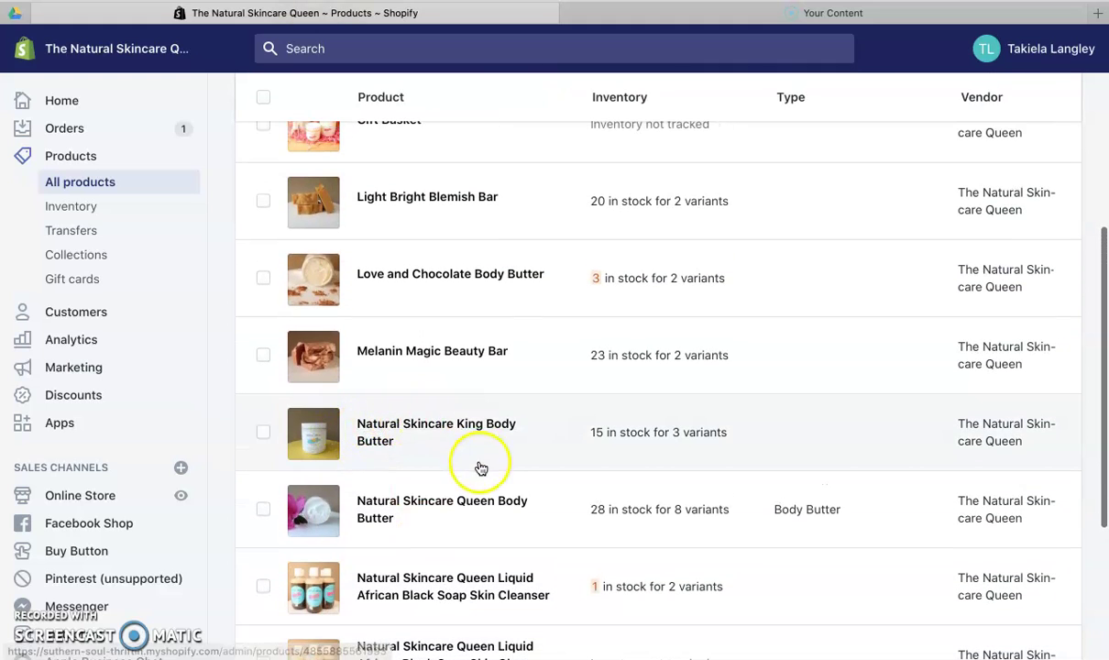
{"action": "scroll", "coordinate": [460, 482], "scroll_direction": "up", "scroll_amount": 9}
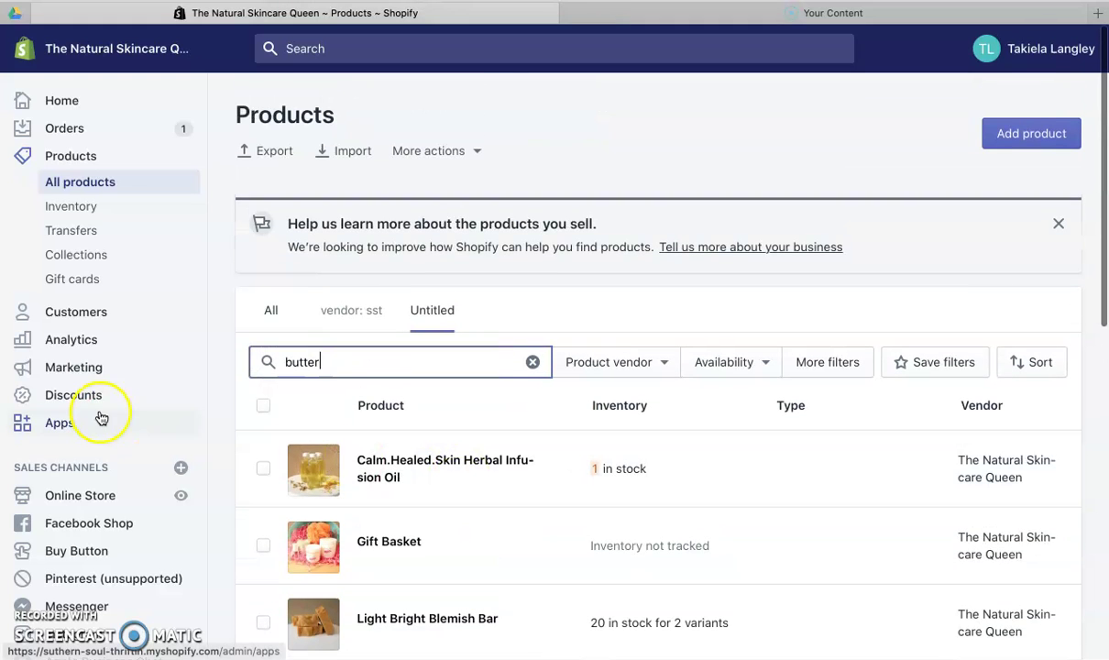
Step: Browse Inventory stock levels, noting Bath Bombs at -2 and Irish Sea Moss Gel at -1
{"action": "left_click", "coordinate": [76, 206]}
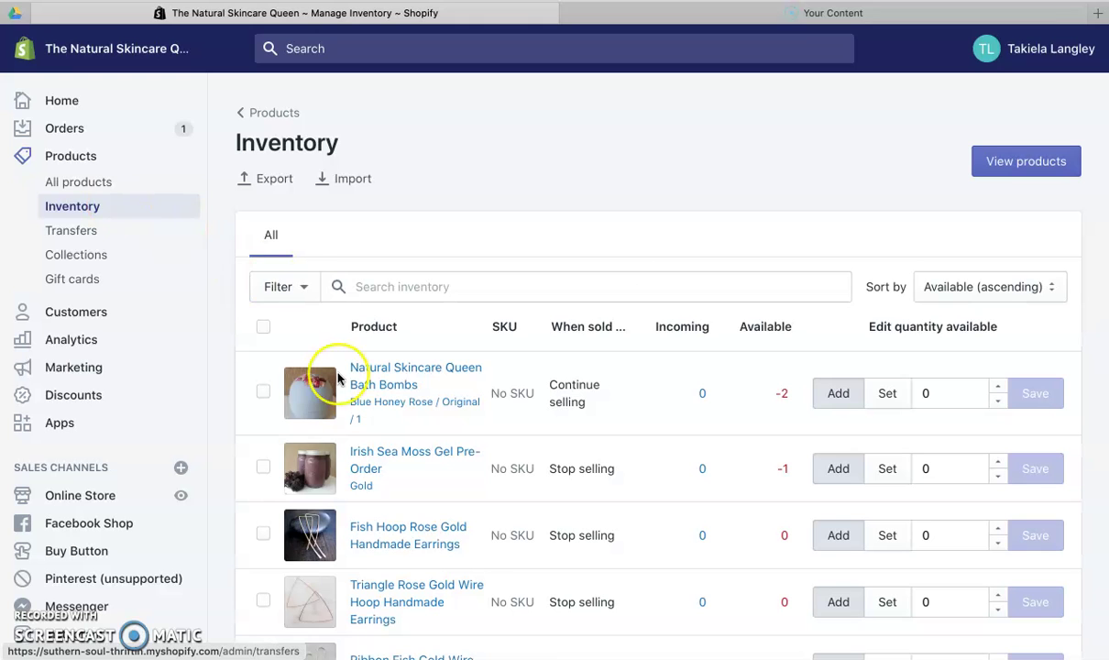
{"action": "scroll", "coordinate": [317, 366], "scroll_direction": "down", "scroll_amount": 3}
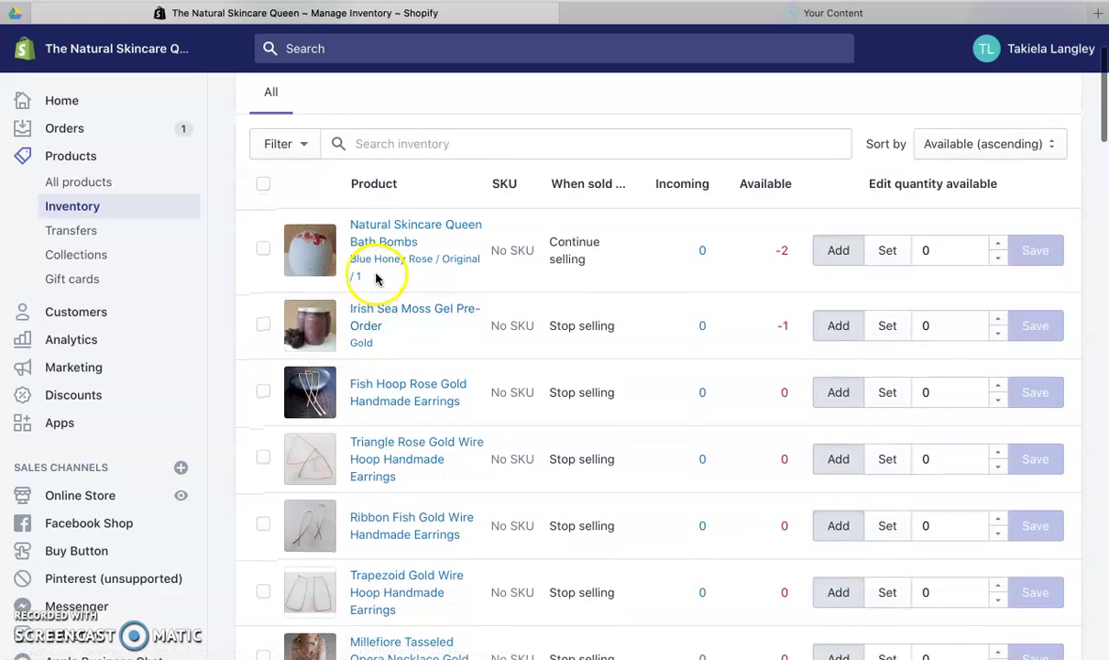
{"action": "scroll", "coordinate": [389, 238], "scroll_direction": "up", "scroll_amount": 2}
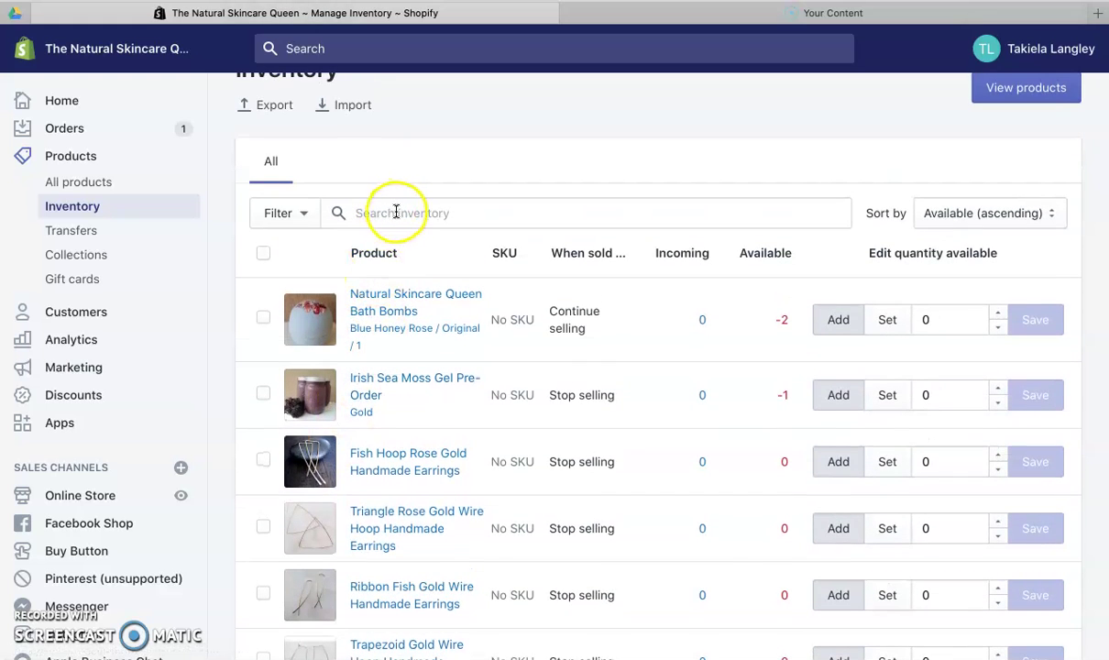
{"action": "scroll", "coordinate": [399, 374], "scroll_direction": "down", "scroll_amount": 2}
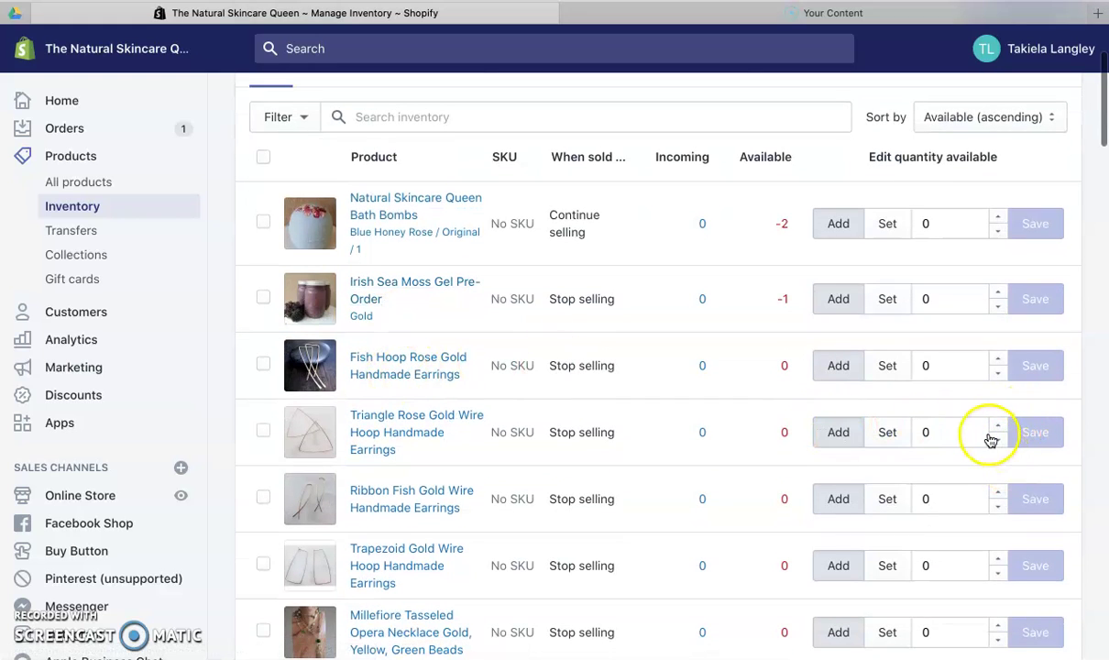
{"action": "scroll", "coordinate": [832, 428], "scroll_direction": "up", "scroll_amount": 1}
{"action": "scroll", "coordinate": [834, 431], "scroll_direction": "up", "scroll_amount": 2}
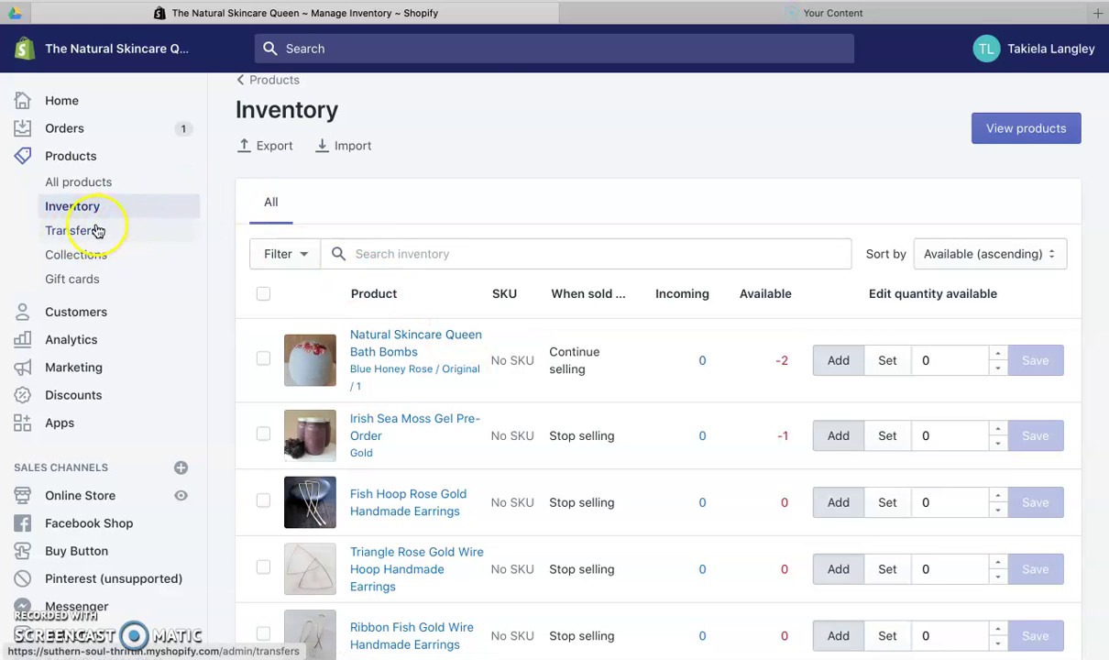
Step: View the Collections list: Skincare for Queens, Natural Remedies, Shop by Scent, Skincare for Kings
{"action": "left_click", "coordinate": [87, 261]}
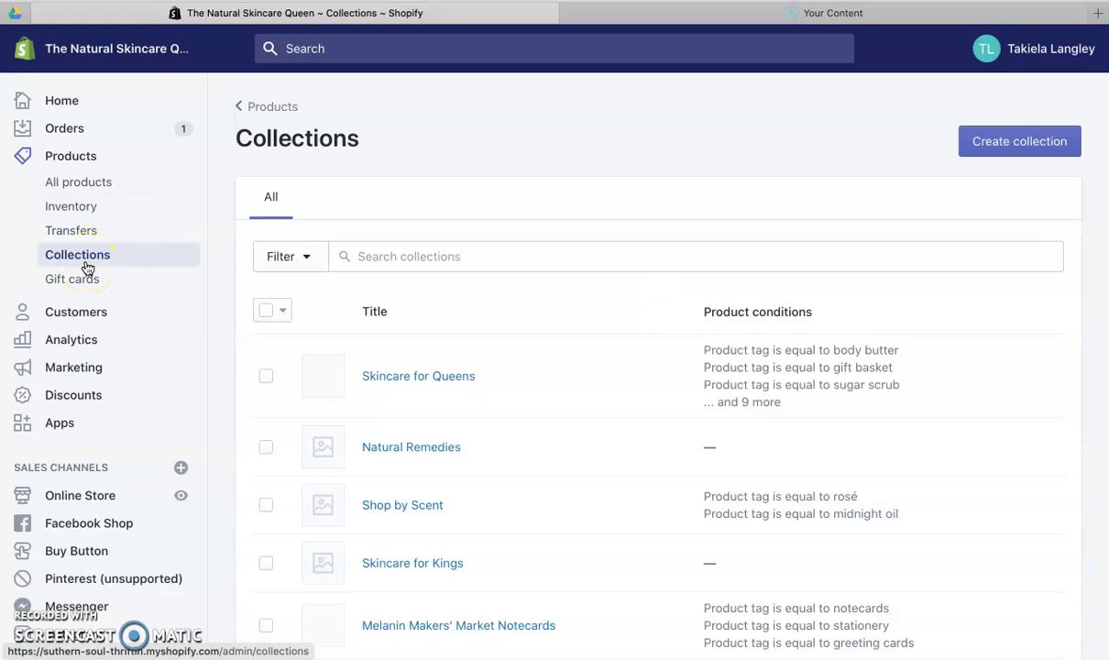
{"action": "scroll", "coordinate": [530, 361], "scroll_direction": "down", "scroll_amount": 5}
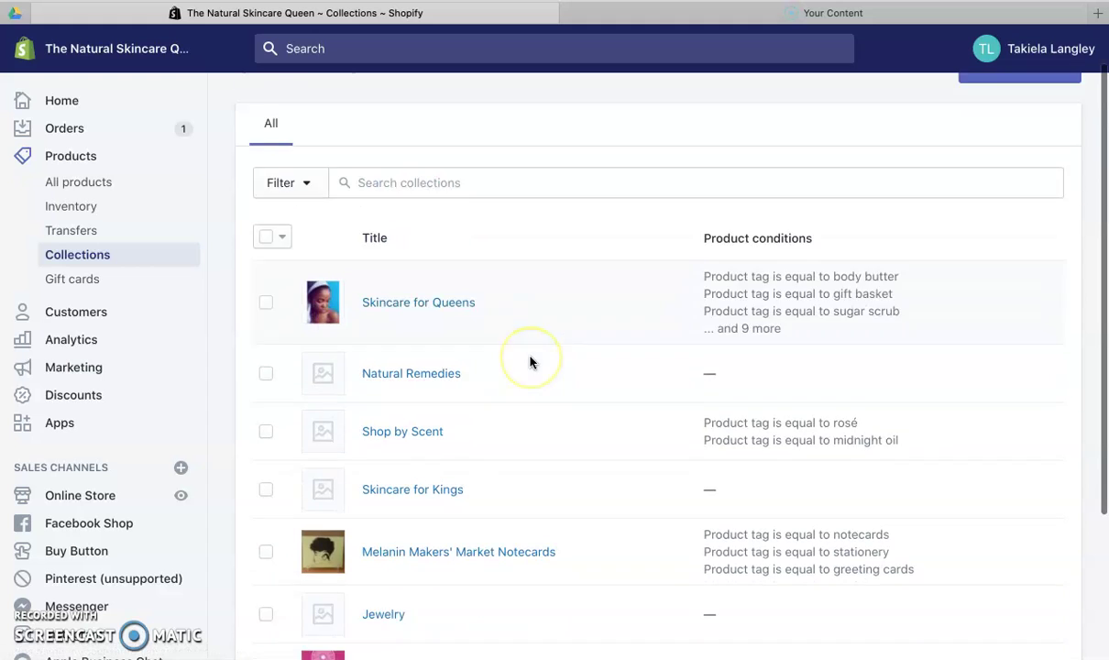
{"action": "scroll", "coordinate": [530, 361], "scroll_direction": "up", "scroll_amount": 5}
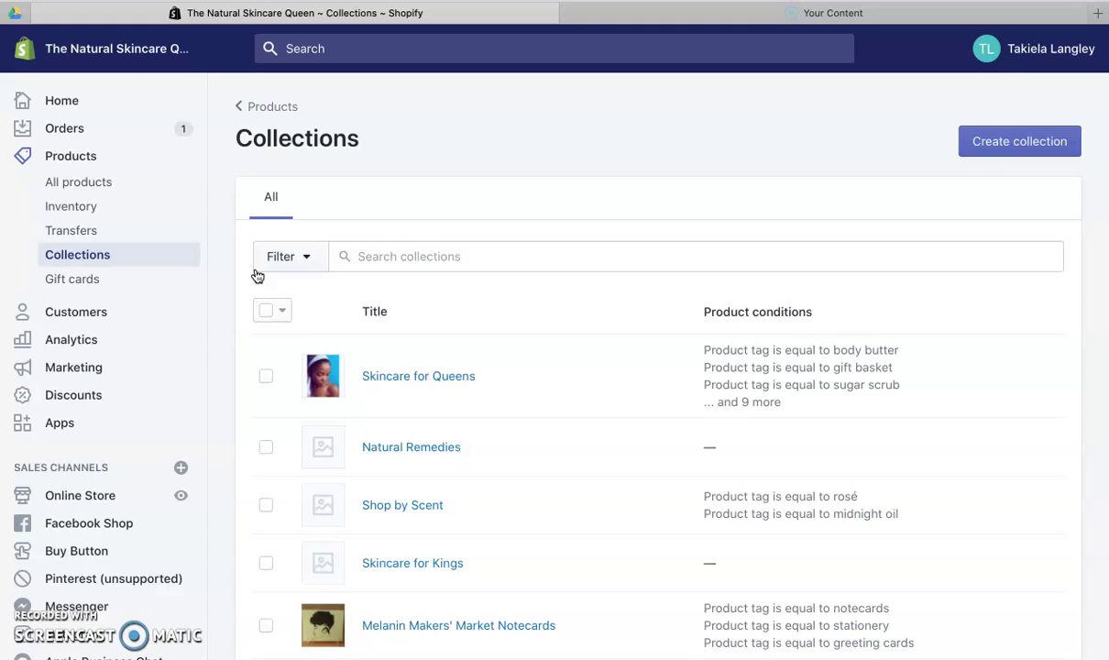
Step: Open the Customers list in the admin
{"action": "left_click", "coordinate": [75, 313]}
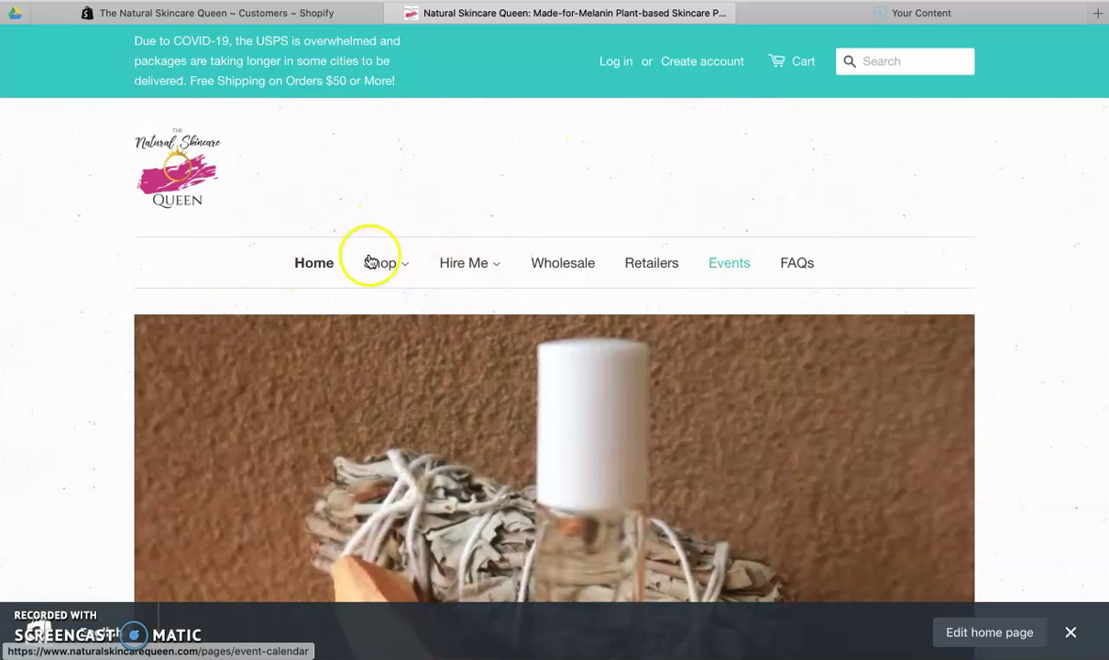
{"action": "mouse_move", "coordinate": [378, 265]}
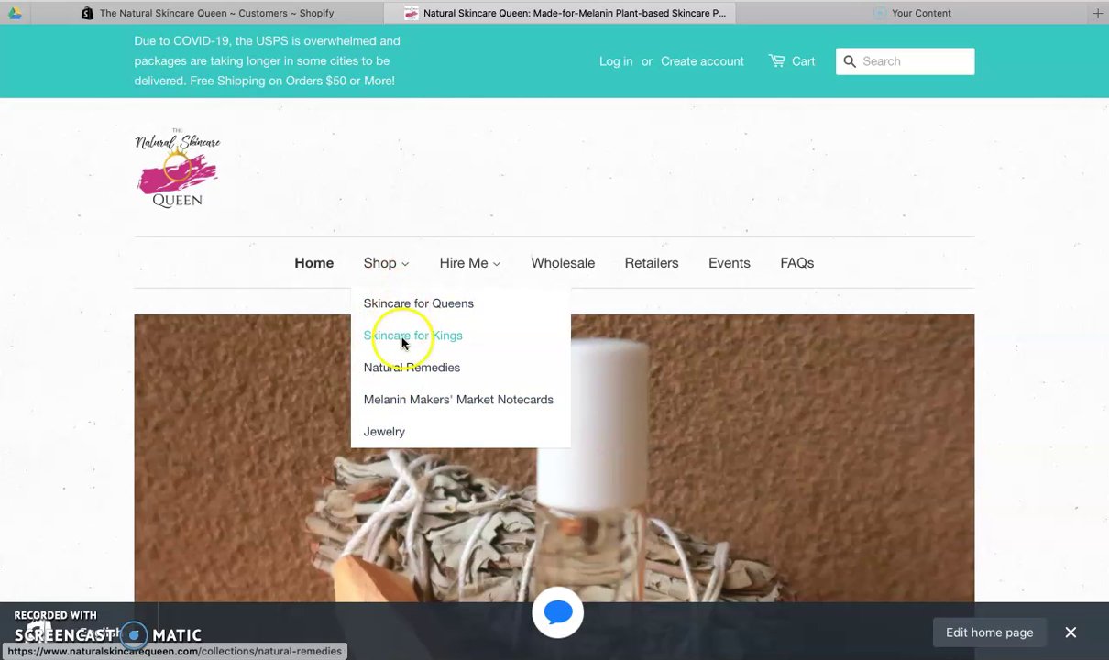
{"action": "scroll", "coordinate": [891, 426], "scroll_direction": "down", "scroll_amount": 5}
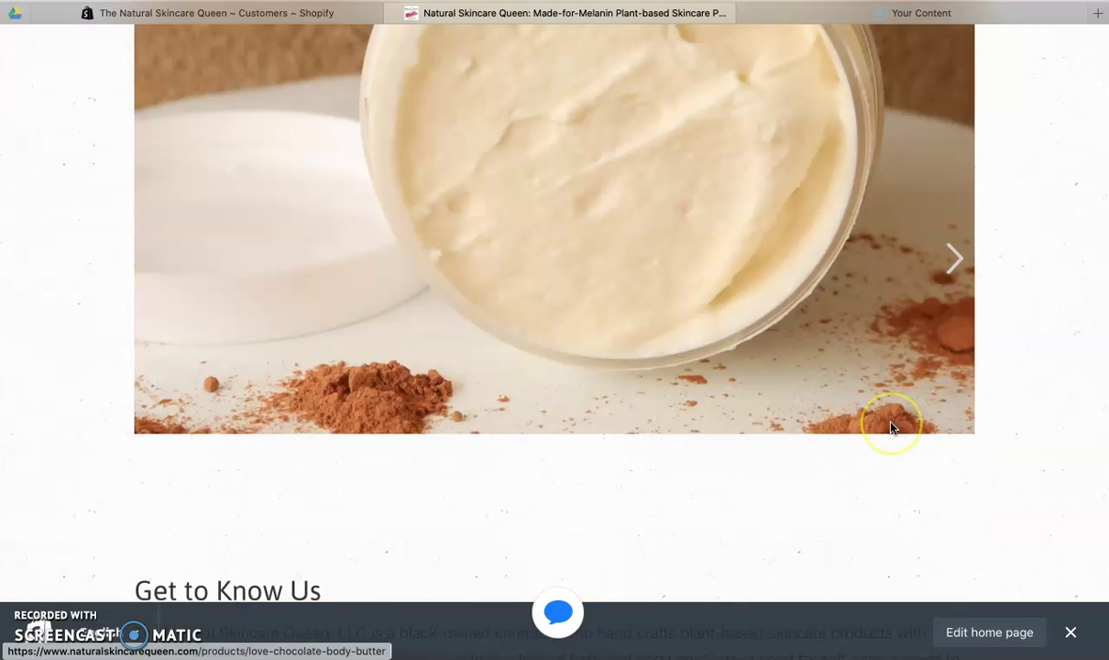
{"action": "scroll", "coordinate": [891, 426], "scroll_direction": "down", "scroll_amount": 15}
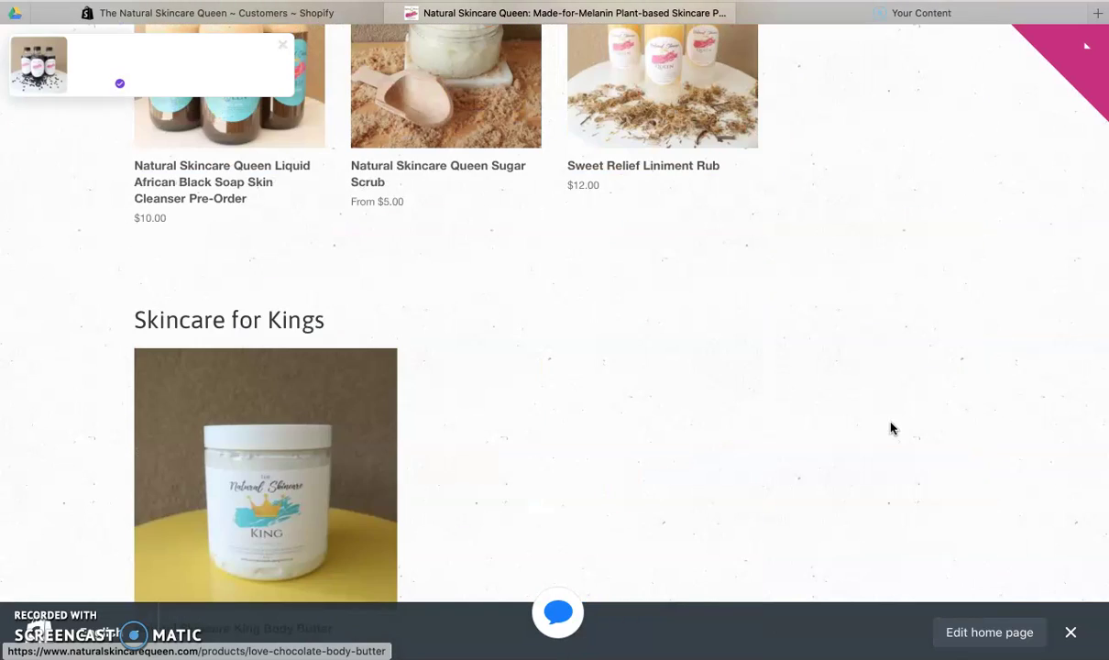
{"action": "scroll", "coordinate": [891, 428], "scroll_direction": "down", "scroll_amount": 15}
{"action": "scroll", "coordinate": [891, 428], "scroll_direction": "down", "scroll_amount": 10}
{"action": "scroll", "coordinate": [890, 428], "scroll_direction": "down", "scroll_amount": 5}
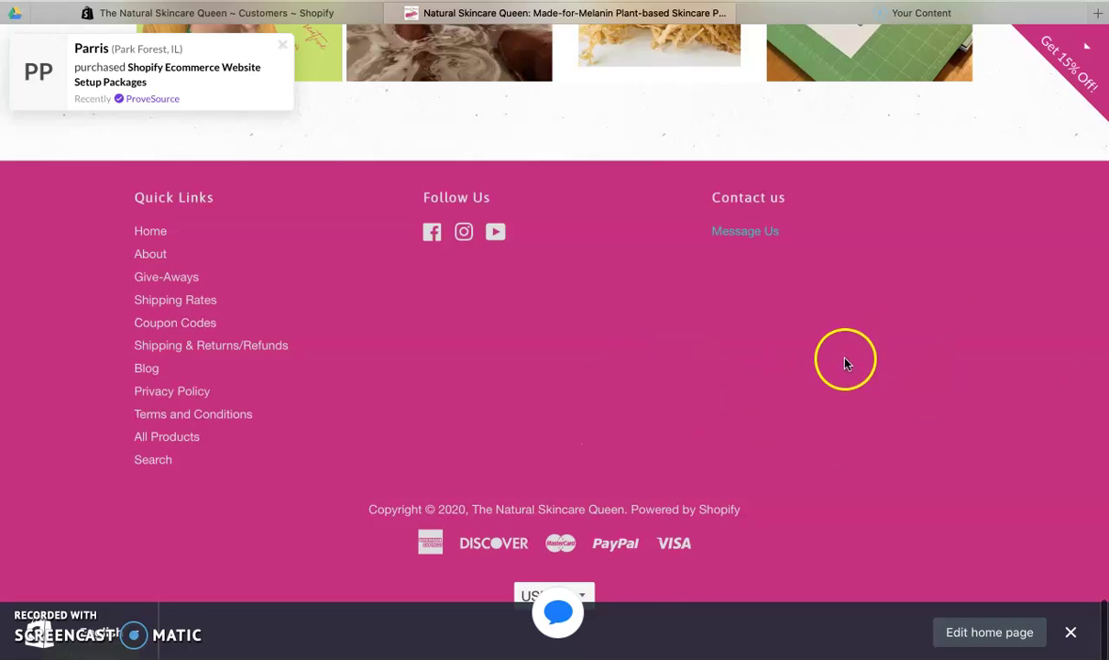
{"action": "scroll", "coordinate": [847, 367], "scroll_direction": "up", "scroll_amount": 1}
{"action": "scroll", "coordinate": [847, 367], "scroll_direction": "up", "scroll_amount": 1}
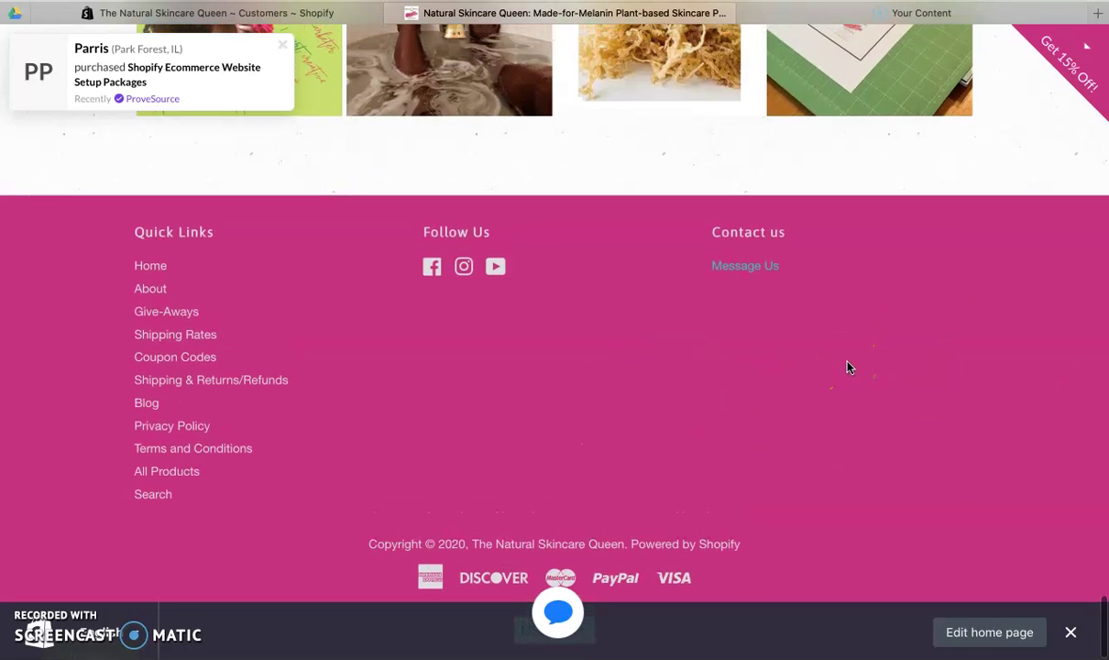
{"action": "scroll", "coordinate": [847, 367], "scroll_direction": "down", "scroll_amount": 1}
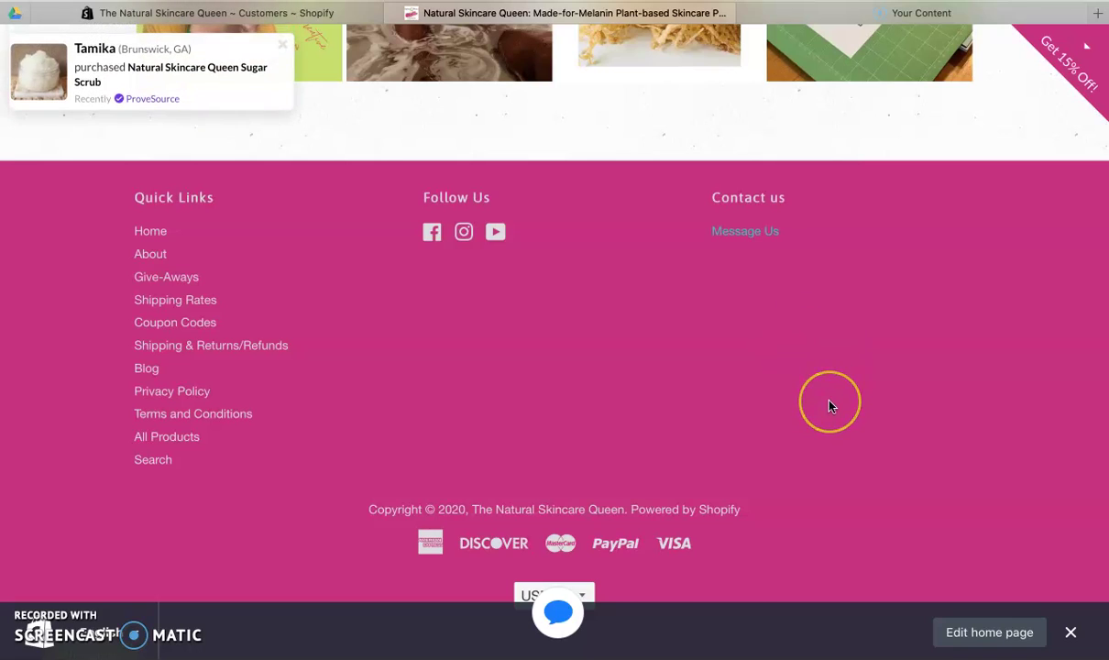
{"action": "scroll", "coordinate": [830, 403], "scroll_direction": "up", "scroll_amount": 10}
{"action": "scroll", "coordinate": [829, 407], "scroll_direction": "up", "scroll_amount": 15}
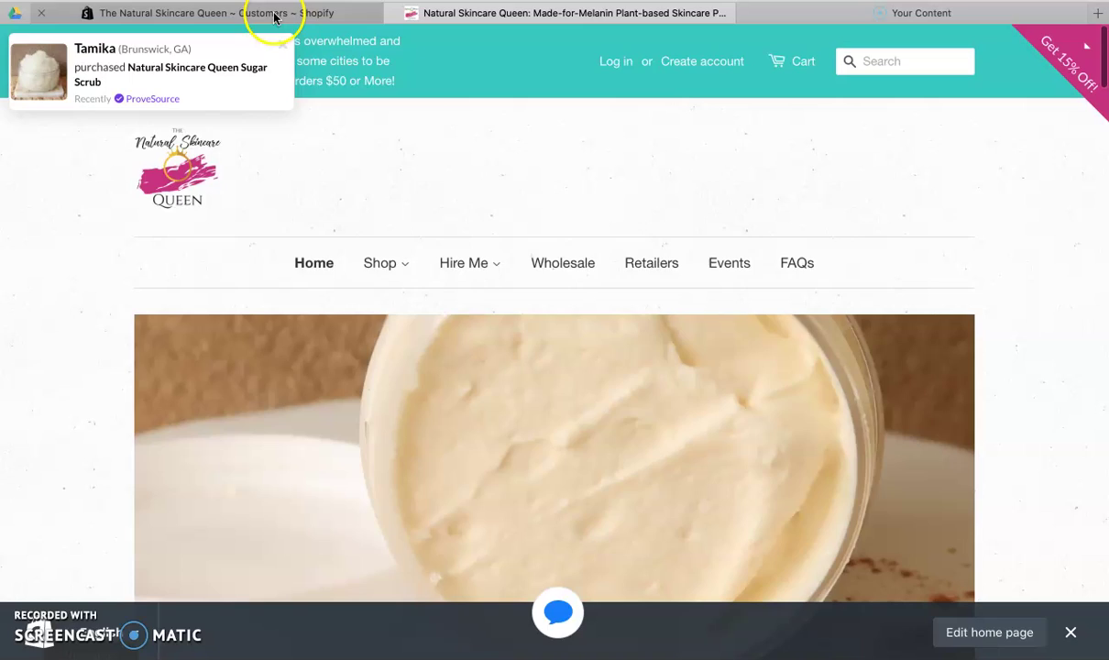
Step: Return to the admin and review Analytics: $0.00 sales, 18 sessions, 0 orders, 0% conversion
{"action": "left_click", "coordinate": [274, 13]}
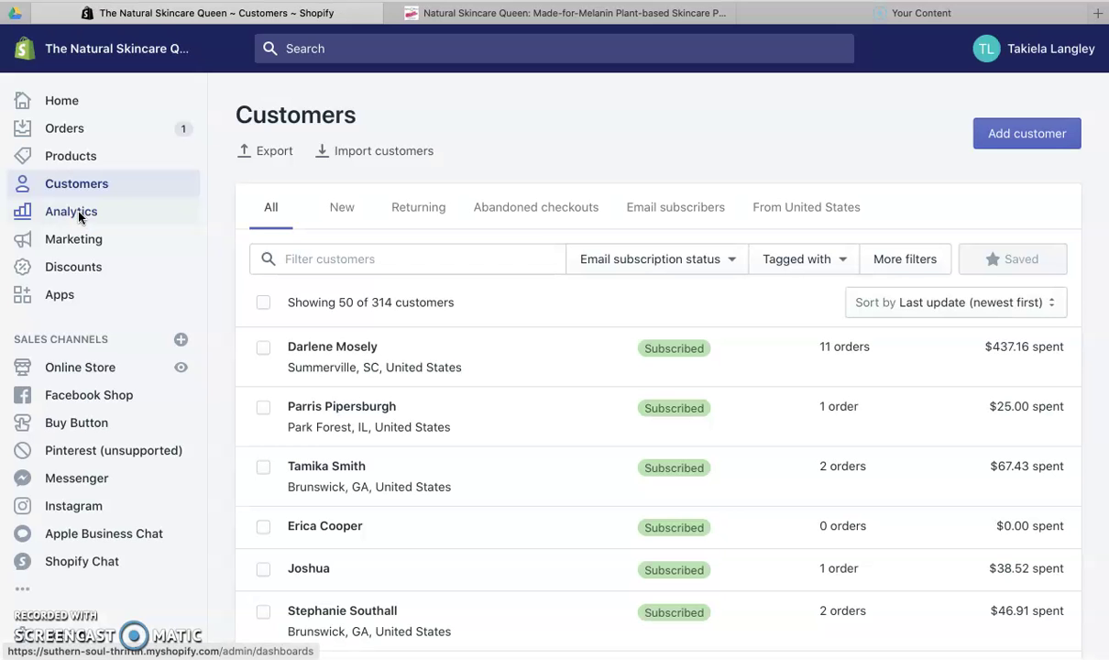
{"action": "left_click", "coordinate": [79, 214]}
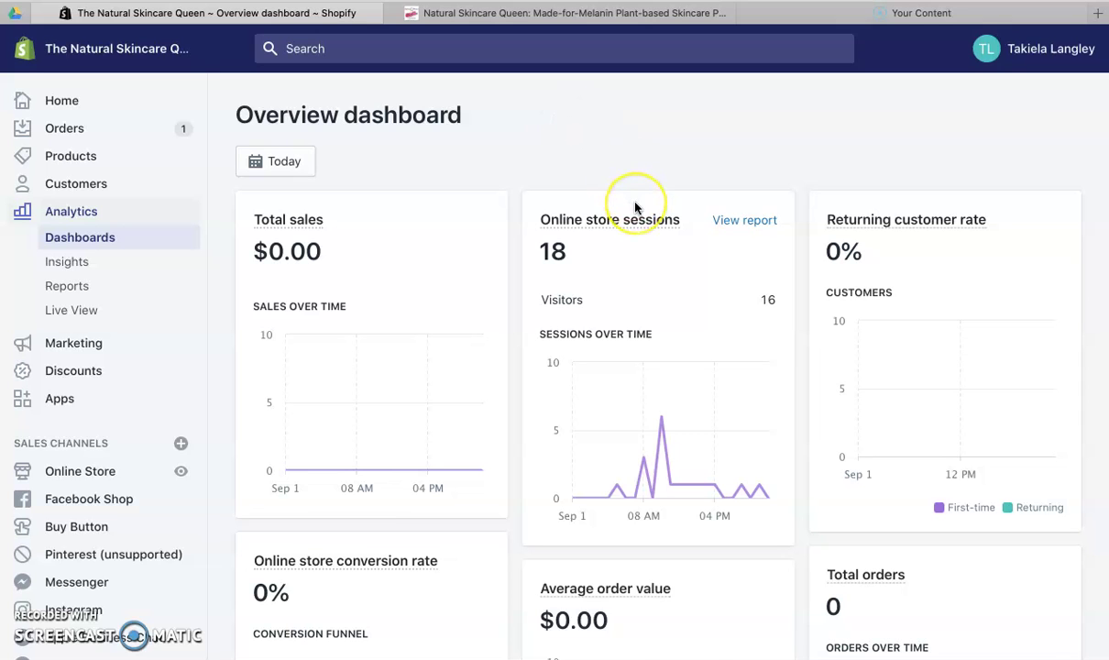
{"action": "scroll", "coordinate": [633, 203], "scroll_direction": "down", "scroll_amount": 3}
{"action": "scroll", "coordinate": [633, 208], "scroll_direction": "up", "scroll_amount": 2}
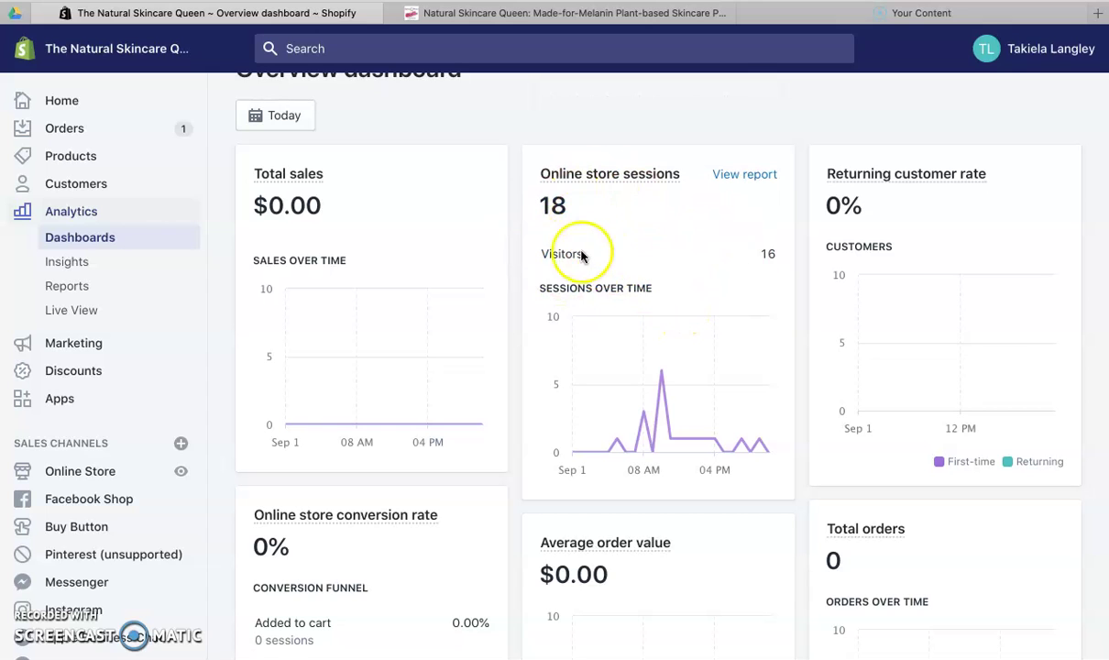
{"action": "scroll", "coordinate": [639, 292], "scroll_direction": "down", "scroll_amount": 1}
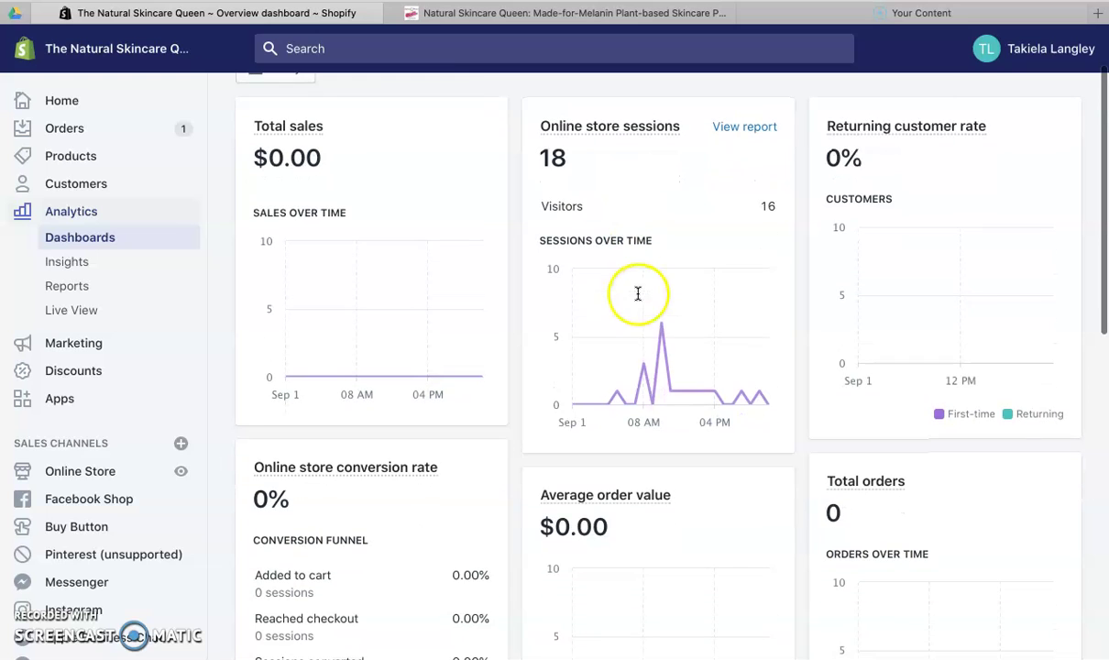
{"action": "scroll", "coordinate": [1003, 202], "scroll_direction": "down", "scroll_amount": 5}
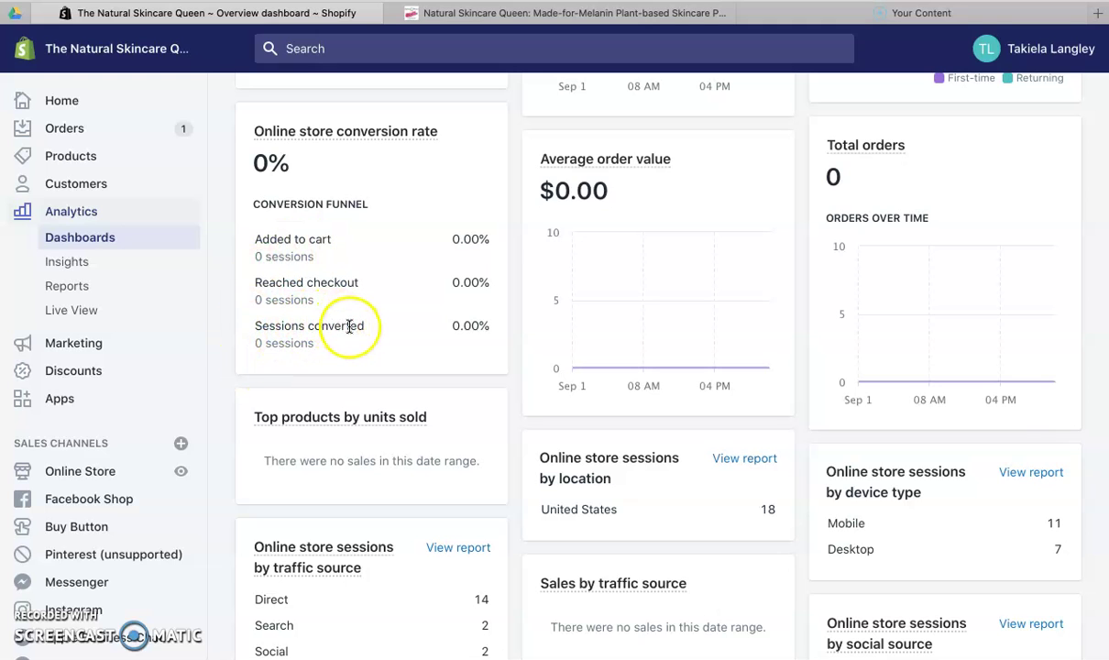
{"action": "scroll", "coordinate": [352, 326], "scroll_direction": "down", "scroll_amount": 2}
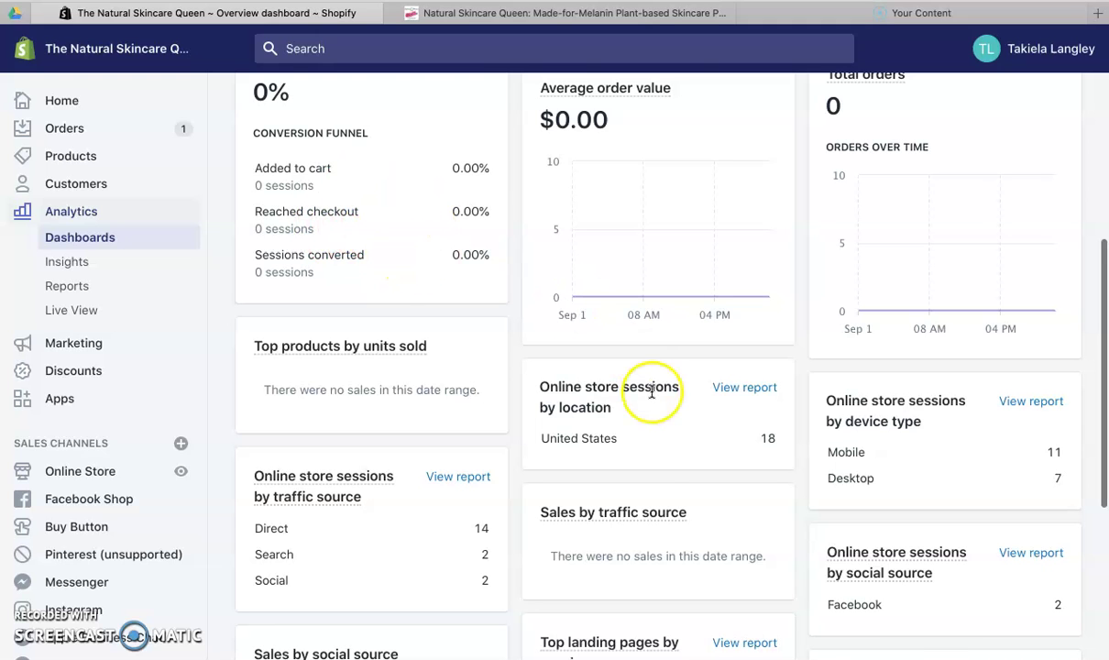
{"action": "scroll", "coordinate": [671, 443], "scroll_direction": "down", "scroll_amount": 2}
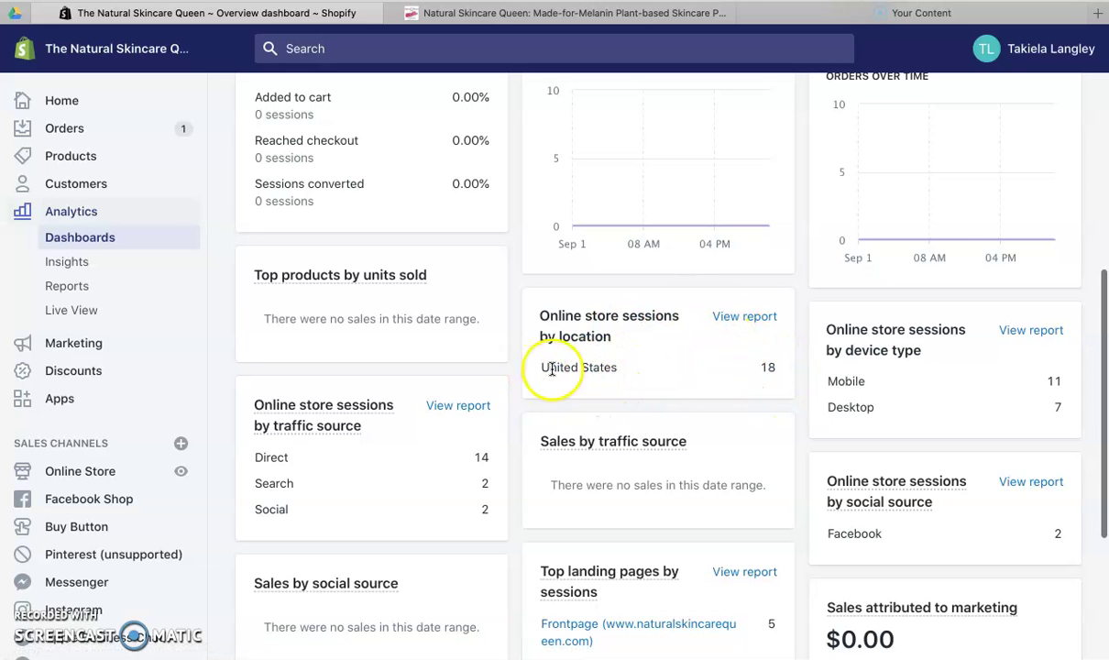
{"action": "scroll", "coordinate": [980, 414], "scroll_direction": "down", "scroll_amount": 2}
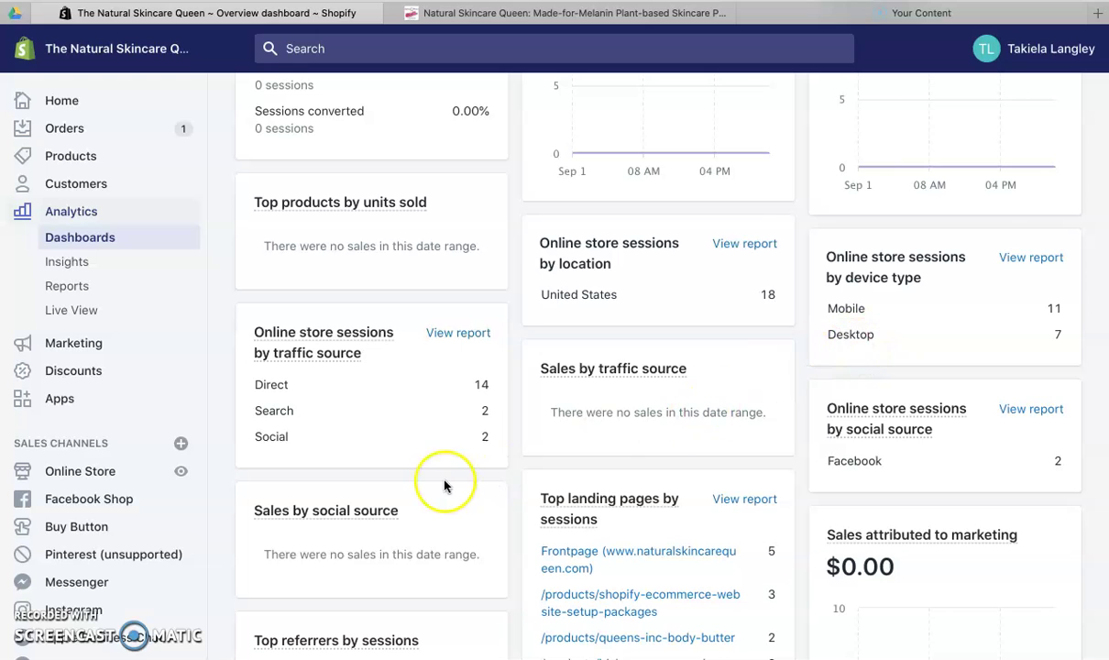
{"action": "scroll", "coordinate": [351, 461], "scroll_direction": "down", "scroll_amount": 2}
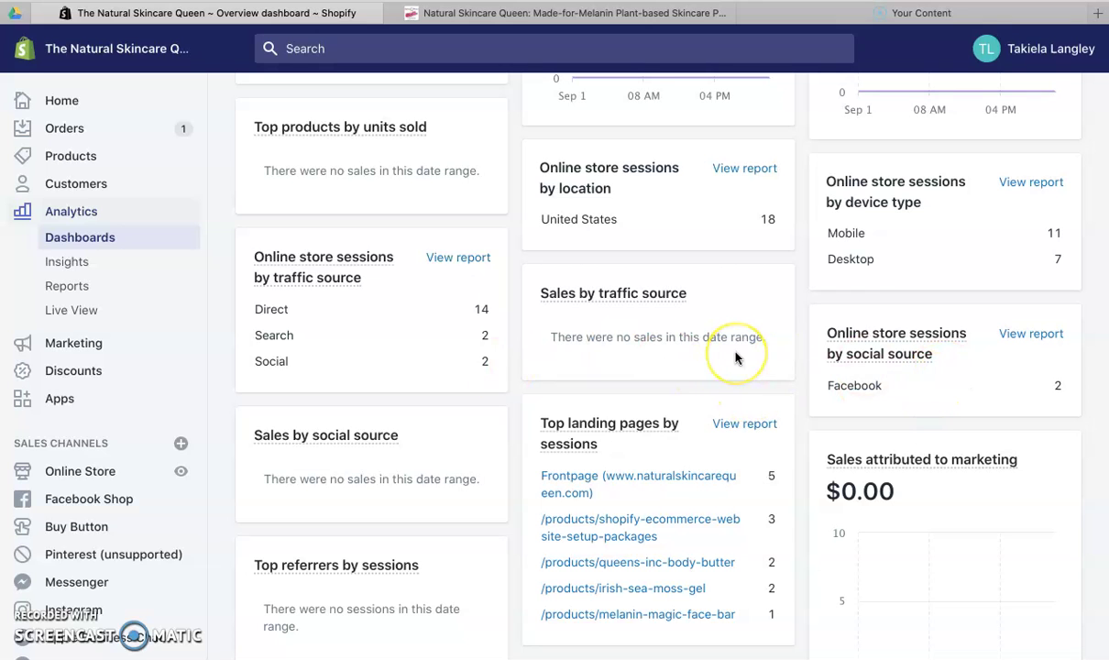
{"action": "scroll", "coordinate": [736, 357], "scroll_direction": "down", "scroll_amount": 1}
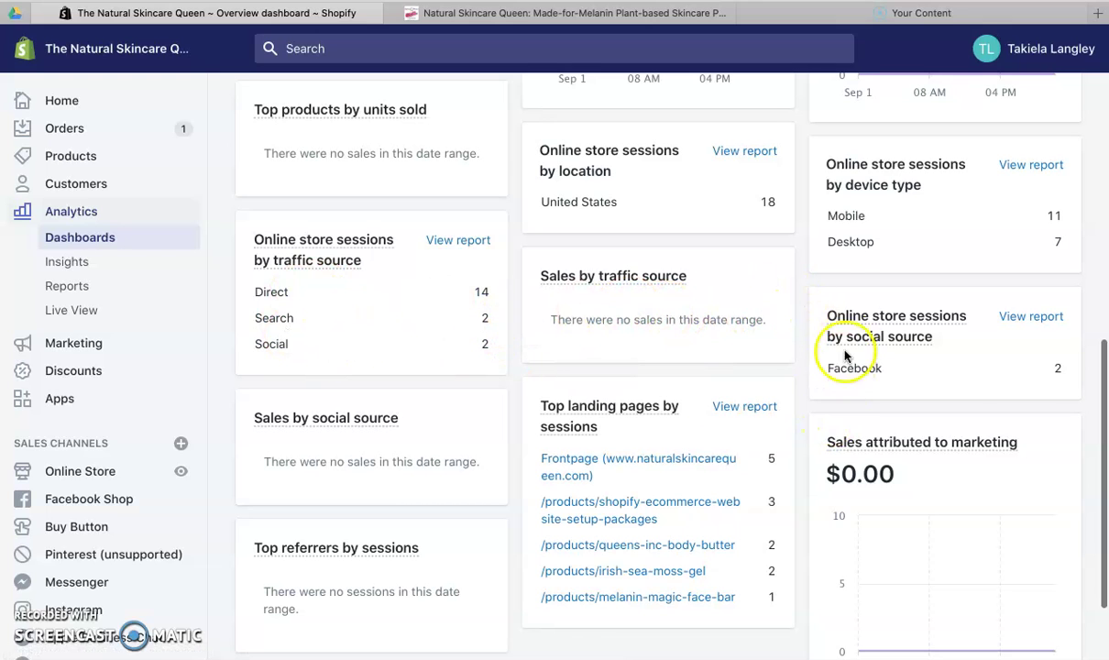
{"action": "mouse_move", "coordinate": [848, 341]}
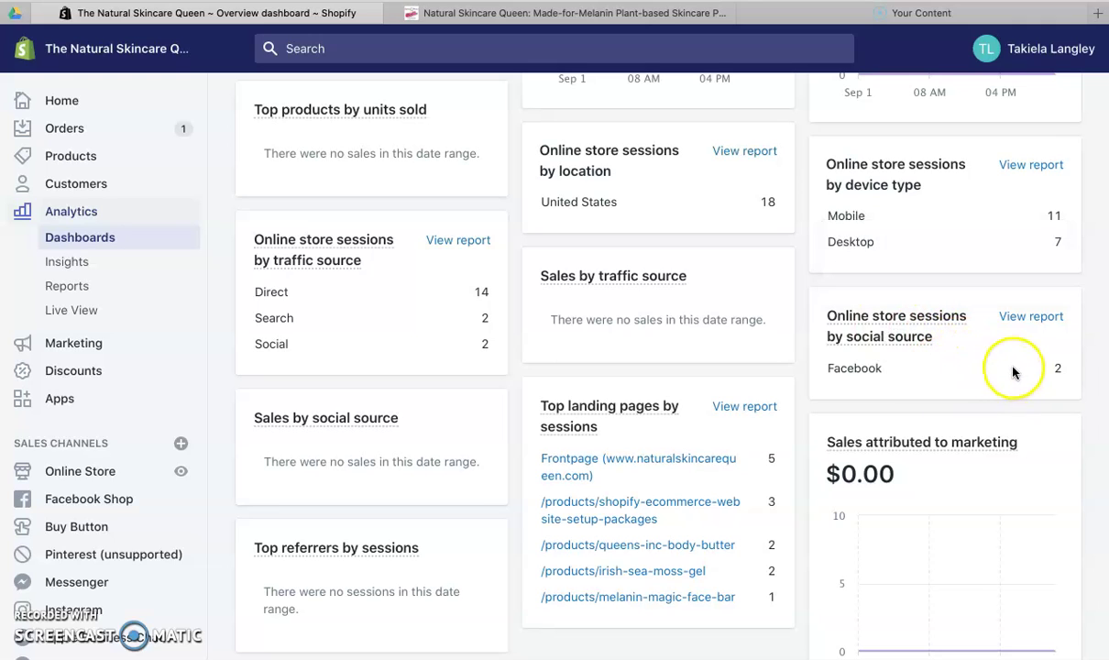
{"action": "scroll", "coordinate": [704, 525], "scroll_direction": "down", "scroll_amount": 3}
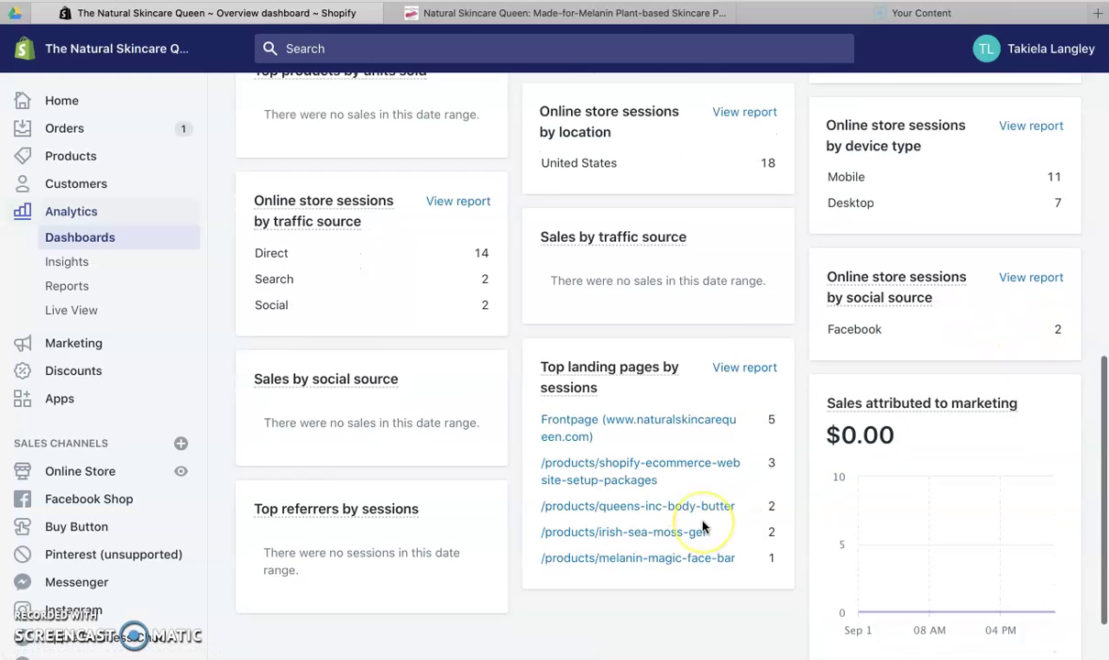
{"action": "mouse_move", "coordinate": [670, 336]}
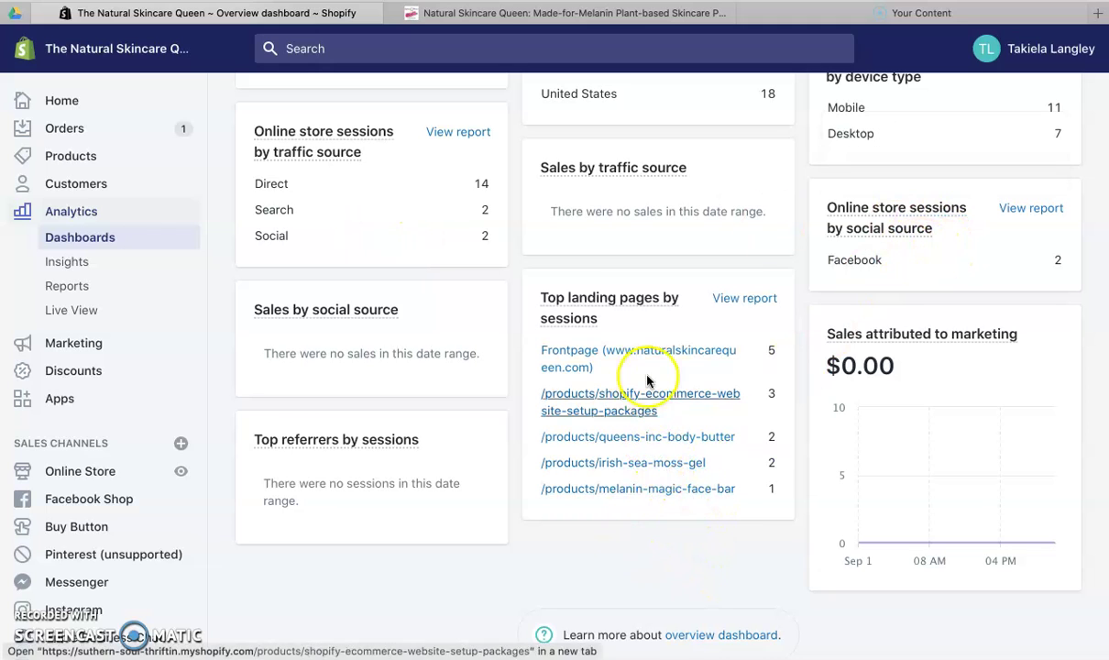
{"action": "scroll", "coordinate": [636, 555], "scroll_direction": "down", "scroll_amount": 1}
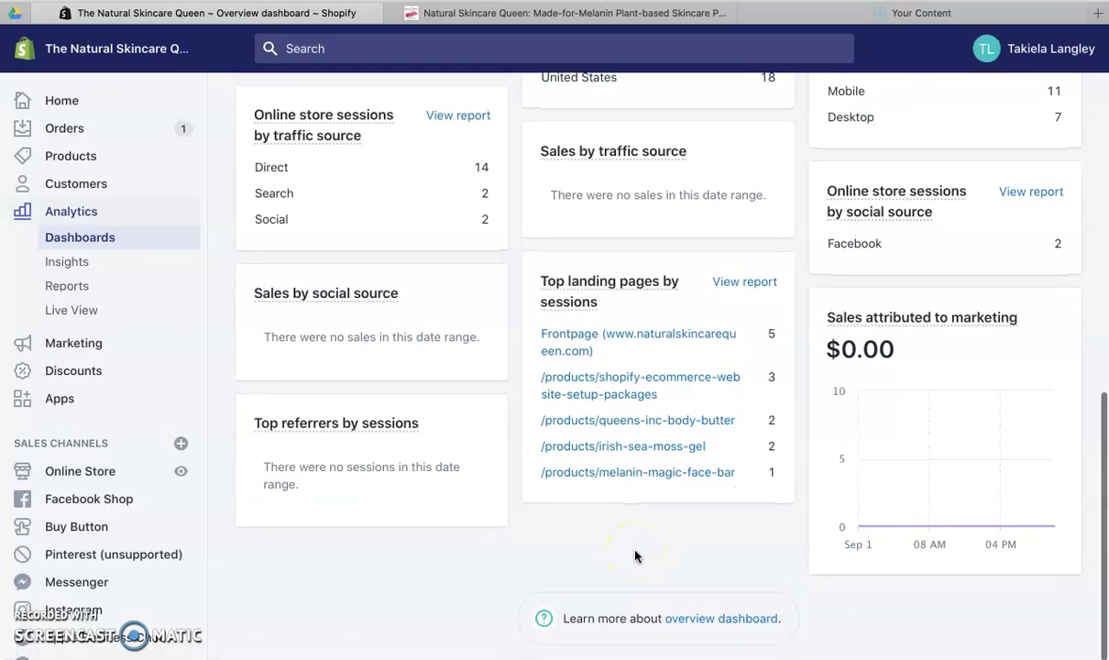
{"action": "scroll", "coordinate": [635, 555], "scroll_direction": "up", "scroll_amount": 2}
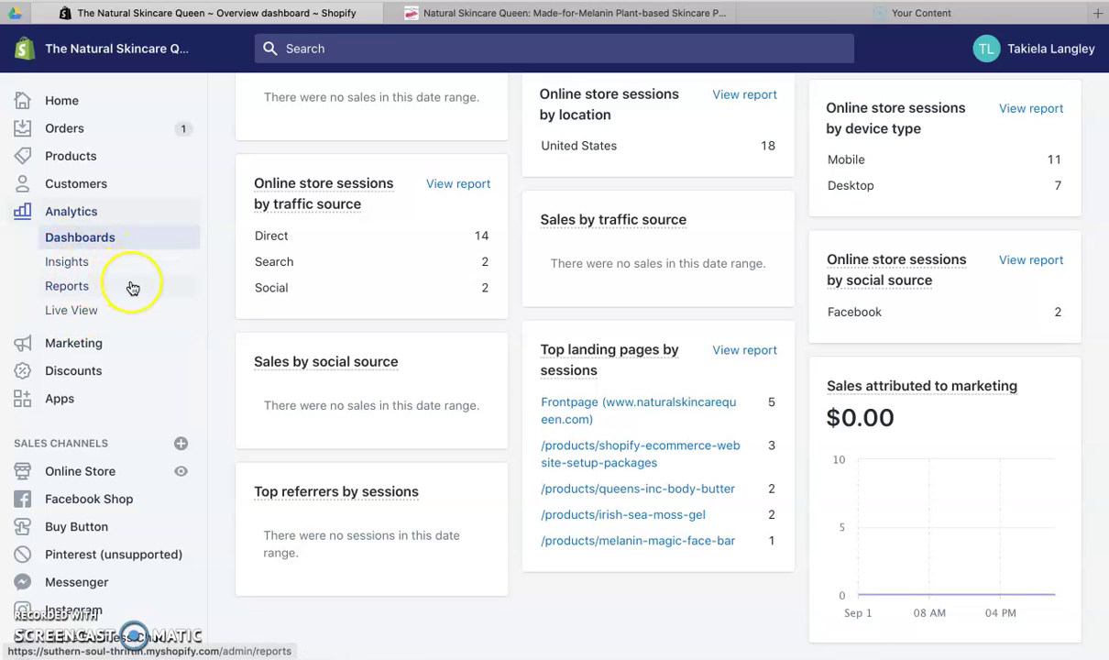
{"action": "scroll", "coordinate": [133, 288], "scroll_direction": "down", "scroll_amount": 3}
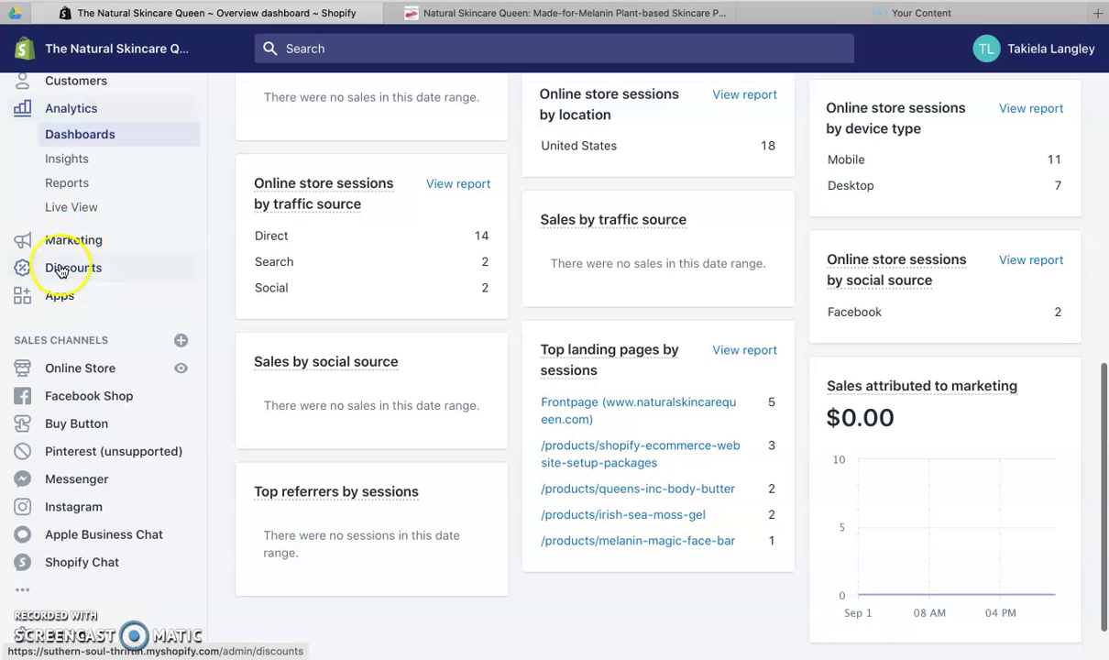
Step: Look over the store's 35 discount codes and start creating a new discount
{"action": "left_click", "coordinate": [58, 267]}
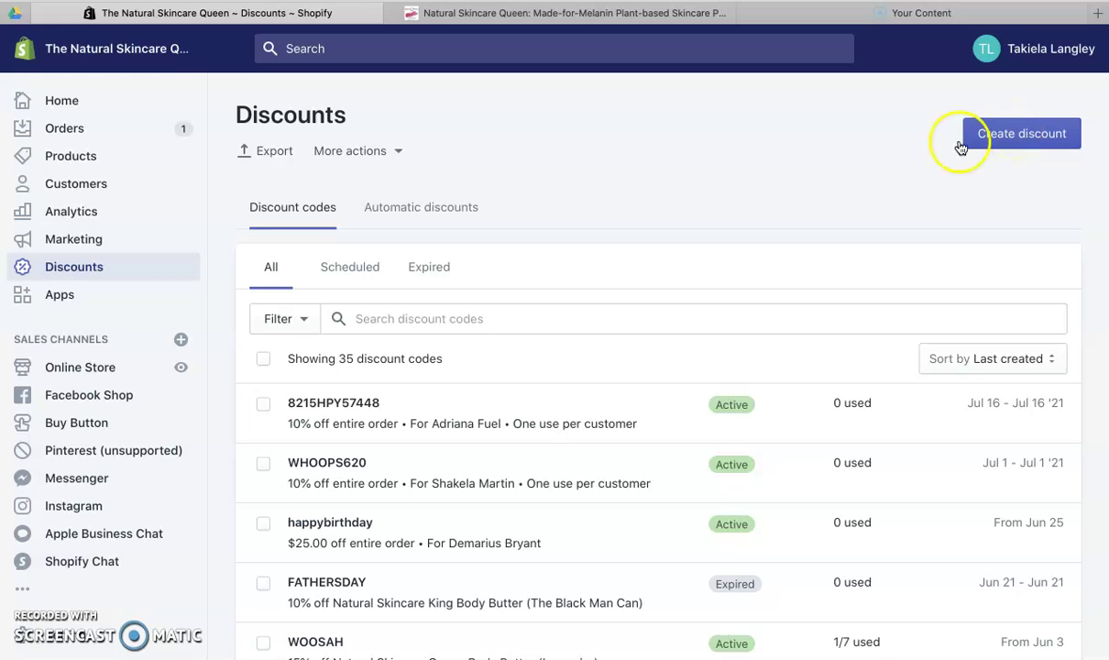
{"action": "scroll", "coordinate": [621, 315], "scroll_direction": "down", "scroll_amount": 2}
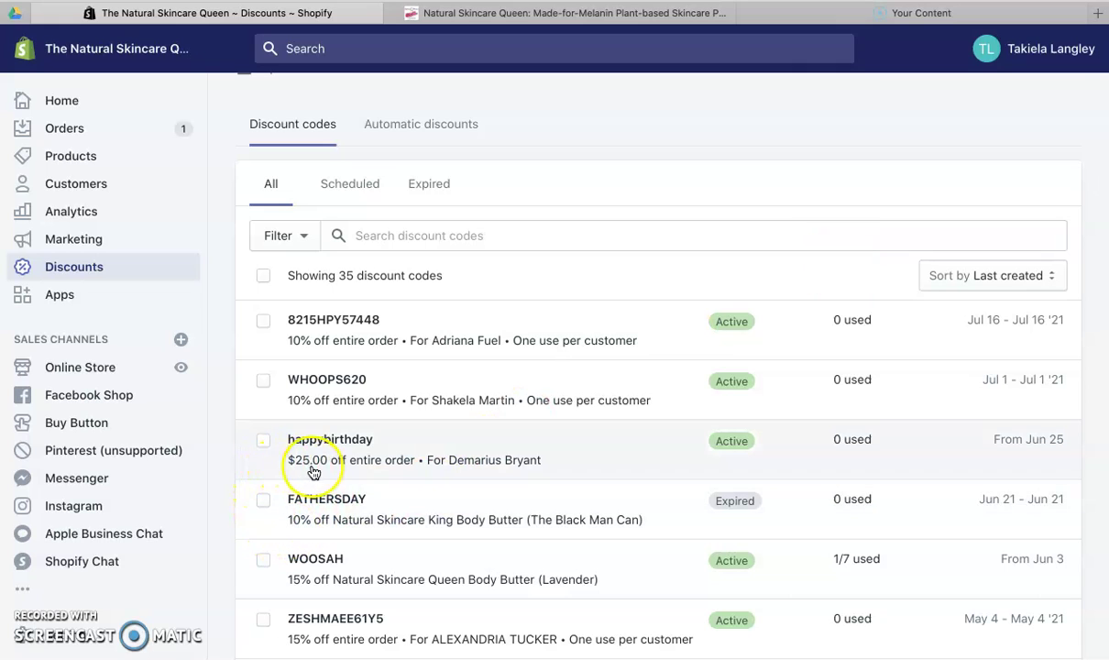
{"action": "scroll", "coordinate": [313, 472], "scroll_direction": "up", "scroll_amount": 2}
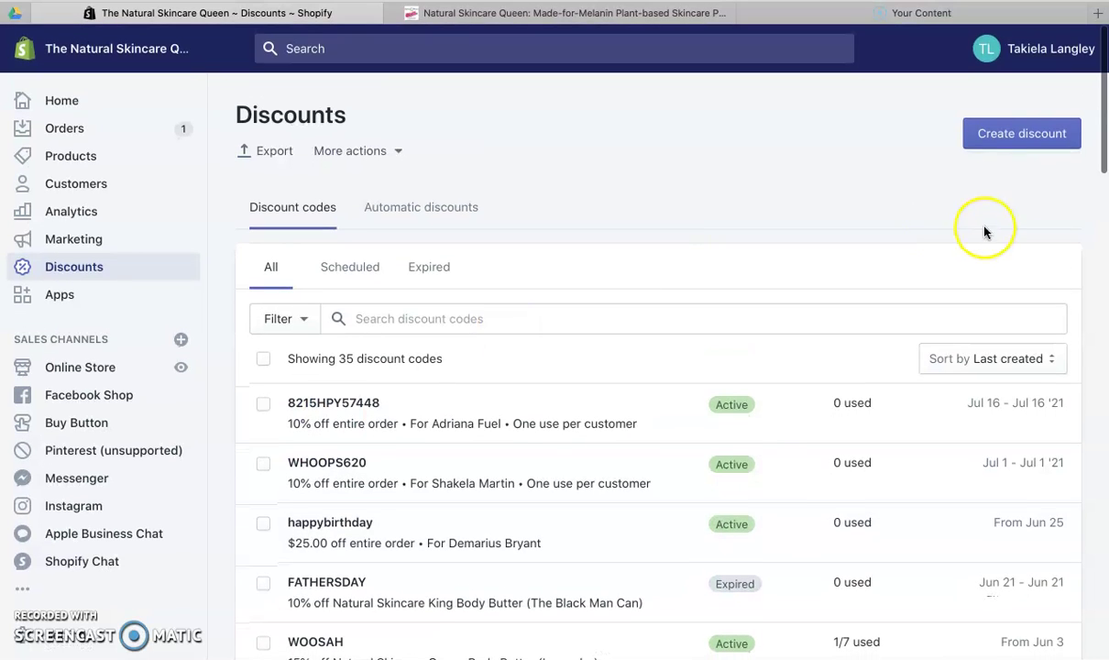
{"action": "left_click", "coordinate": [1004, 145]}
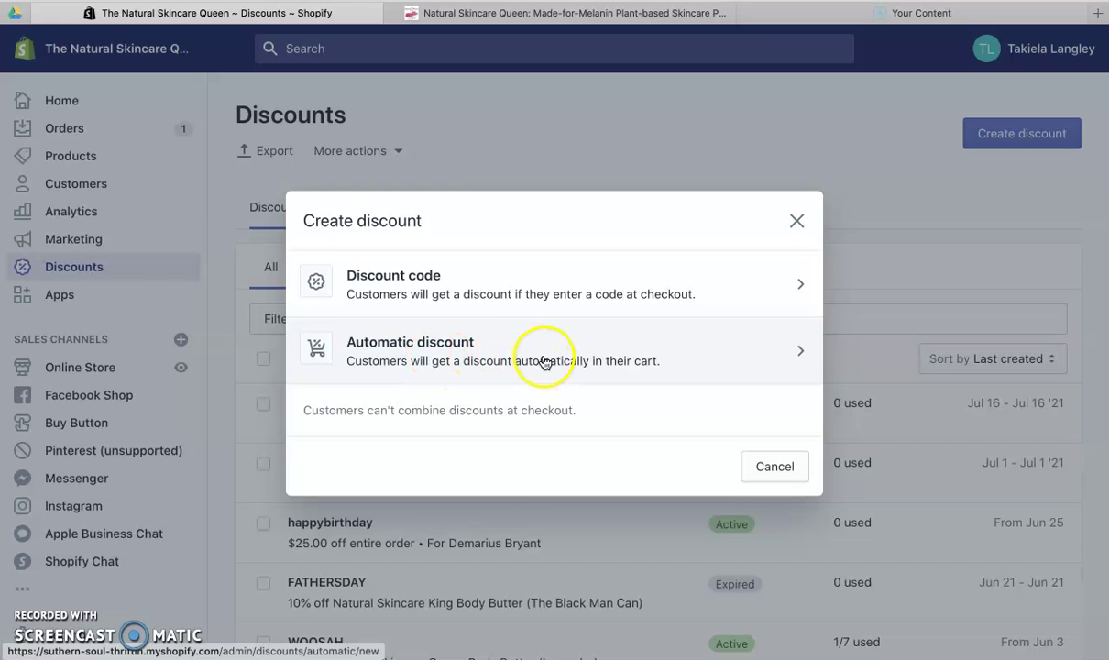
Step: Choose Discount code and review the defaults: entire order, no minimum requirement, everyone eligible
{"action": "left_click", "coordinate": [518, 296]}
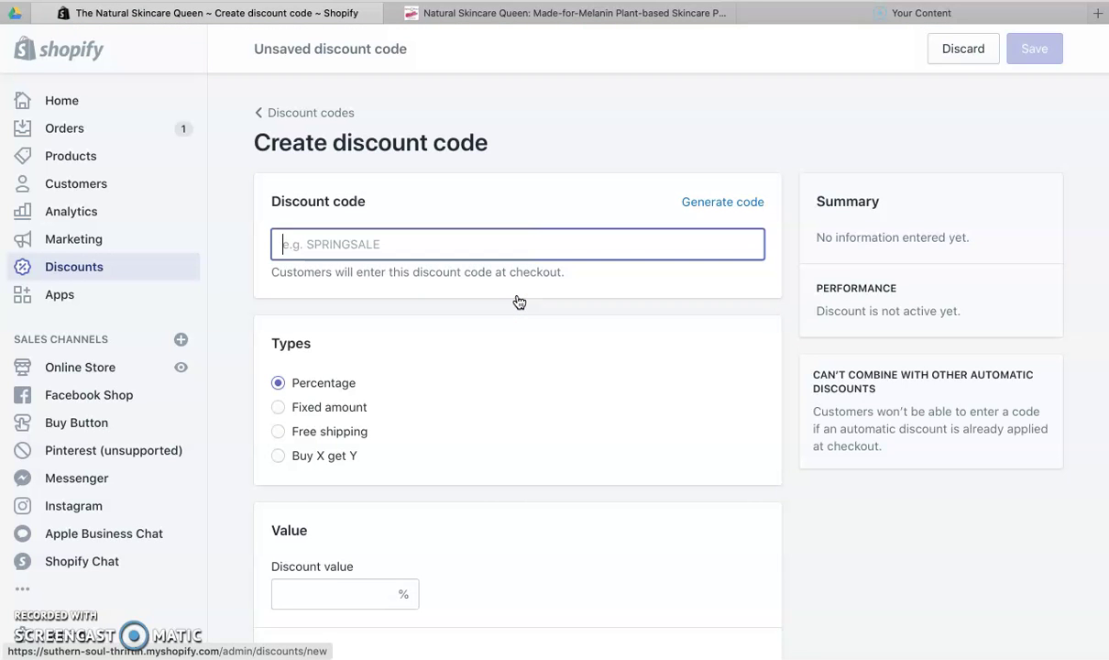
{"action": "left_click", "coordinate": [441, 240]}
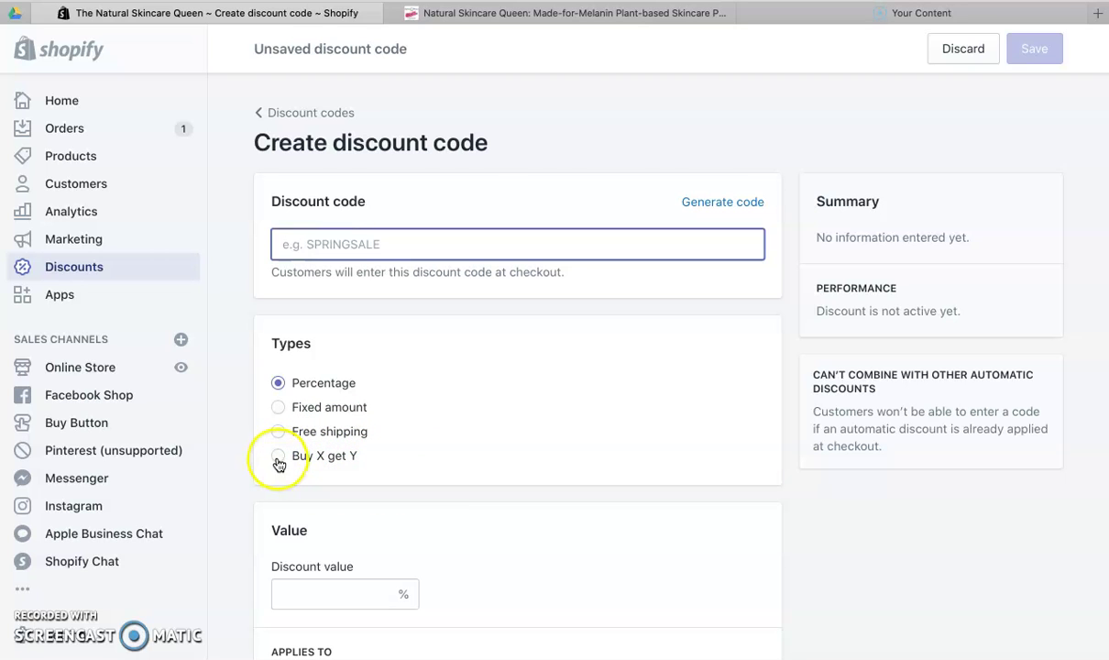
{"action": "scroll", "coordinate": [562, 468], "scroll_direction": "down", "scroll_amount": 5}
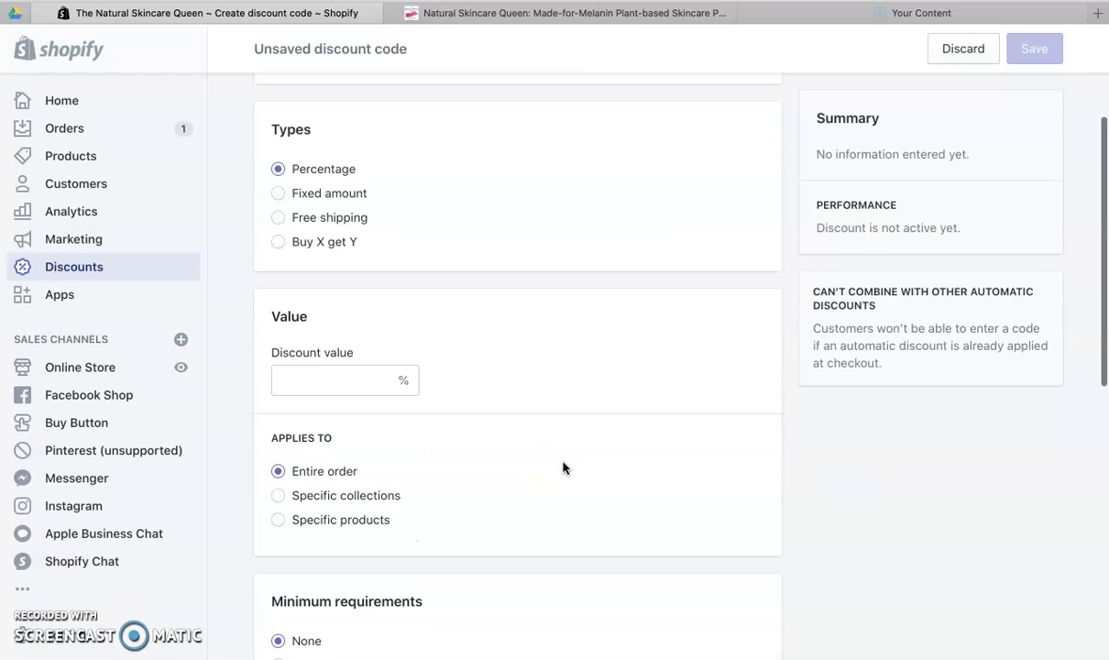
{"action": "scroll", "coordinate": [360, 538], "scroll_direction": "down", "scroll_amount": 3}
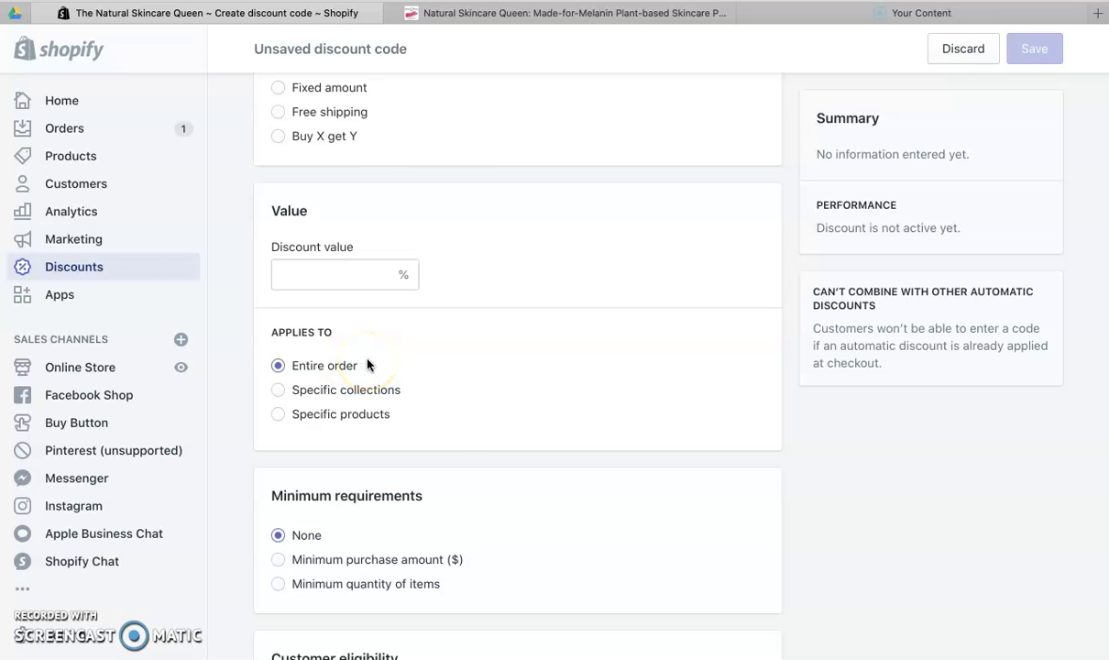
{"action": "scroll", "coordinate": [488, 467], "scroll_direction": "down", "scroll_amount": 5}
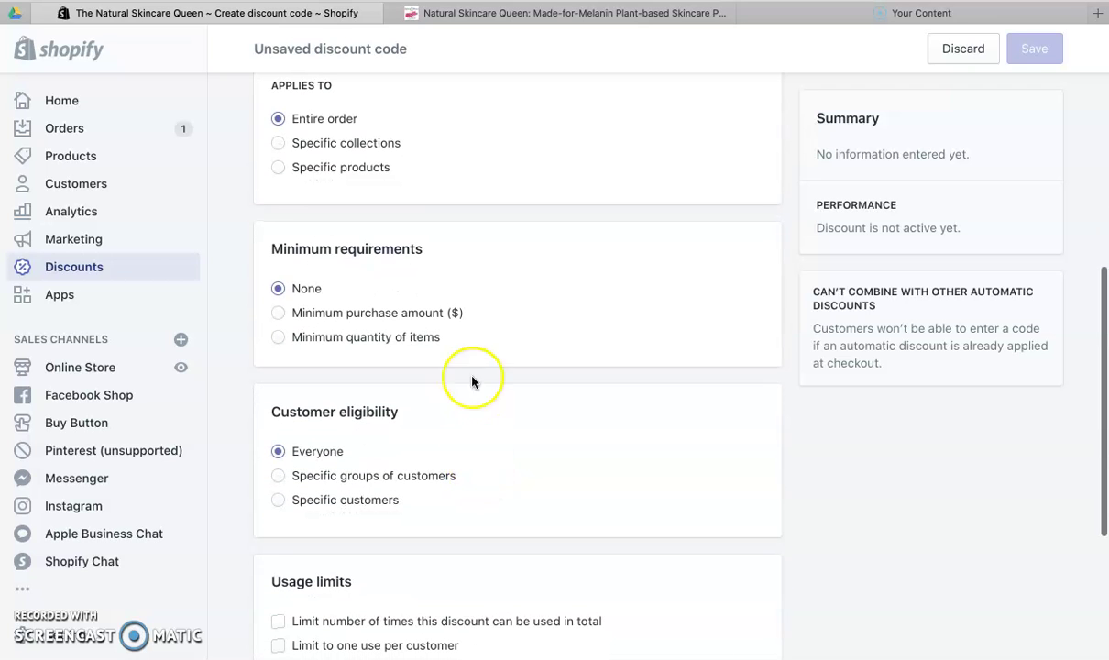
{"action": "scroll", "coordinate": [512, 364], "scroll_direction": "down", "scroll_amount": 3}
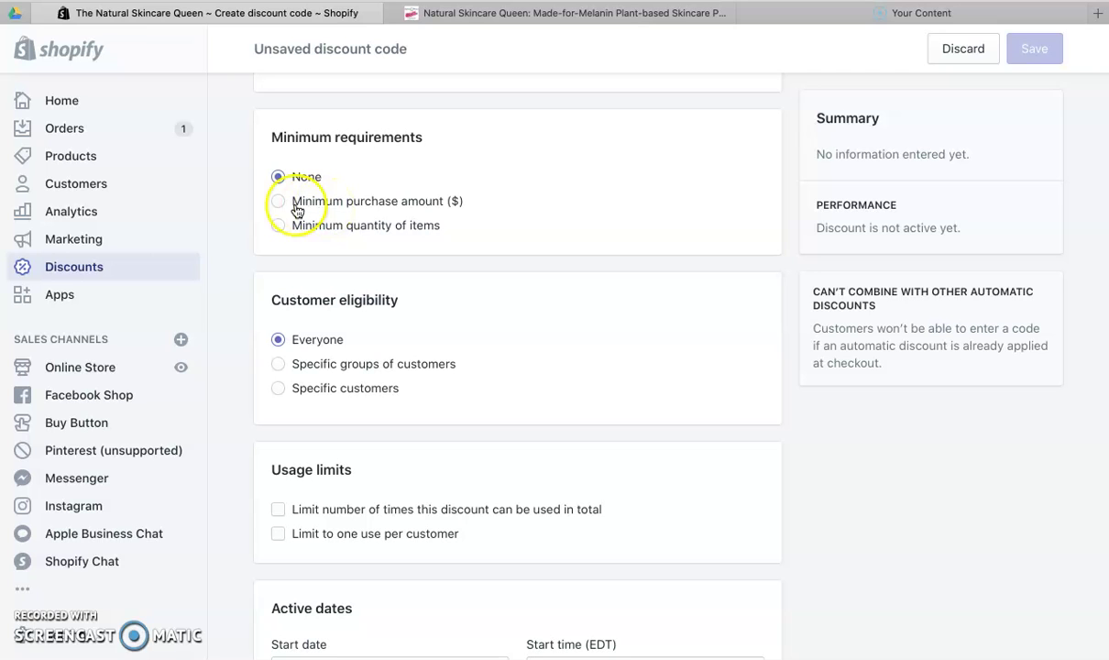
Step: Limit eligibility to specific customers, starting 2020-09-01, leaving the end date unset
{"action": "left_click", "coordinate": [276, 388]}
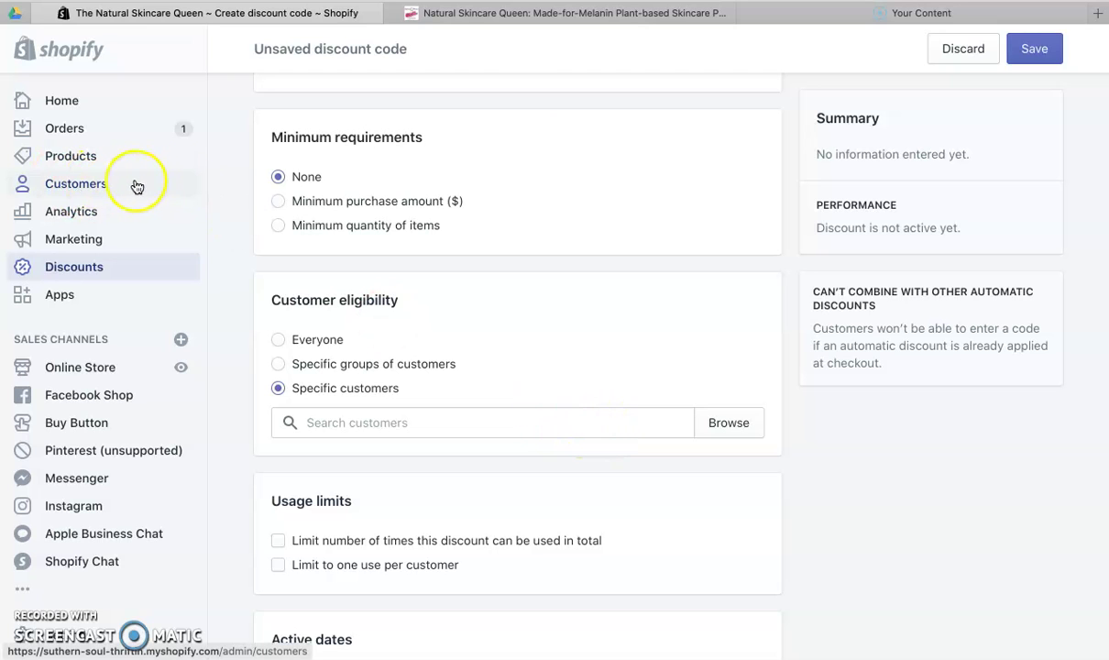
{"action": "scroll", "coordinate": [413, 425], "scroll_direction": "down", "scroll_amount": 1}
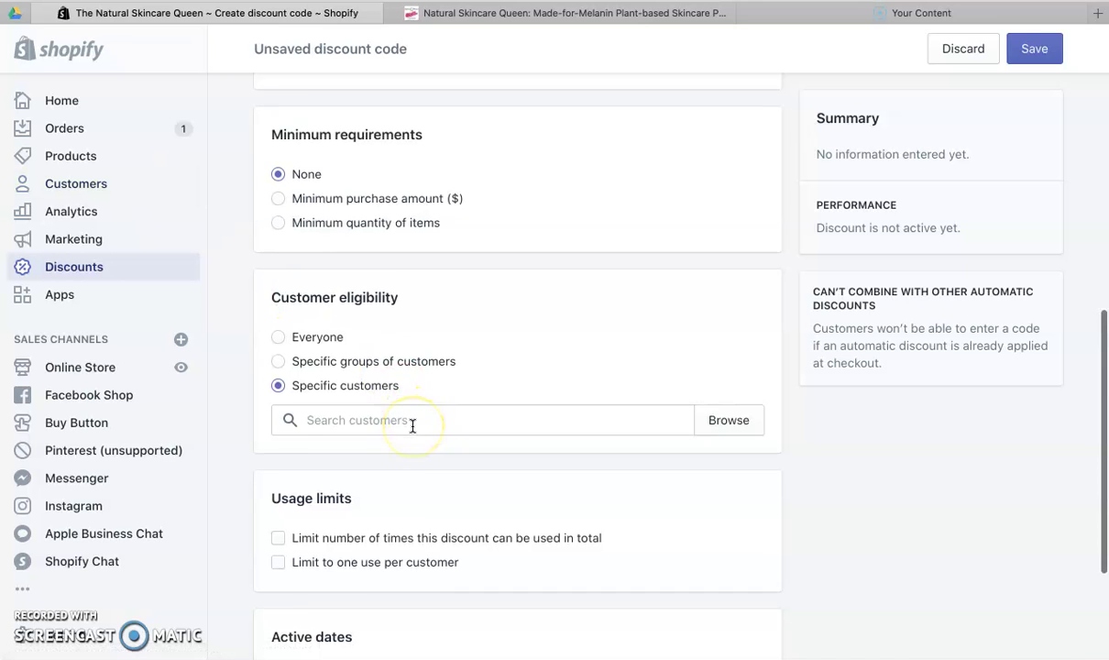
{"action": "scroll", "coordinate": [413, 425], "scroll_direction": "down", "scroll_amount": 5}
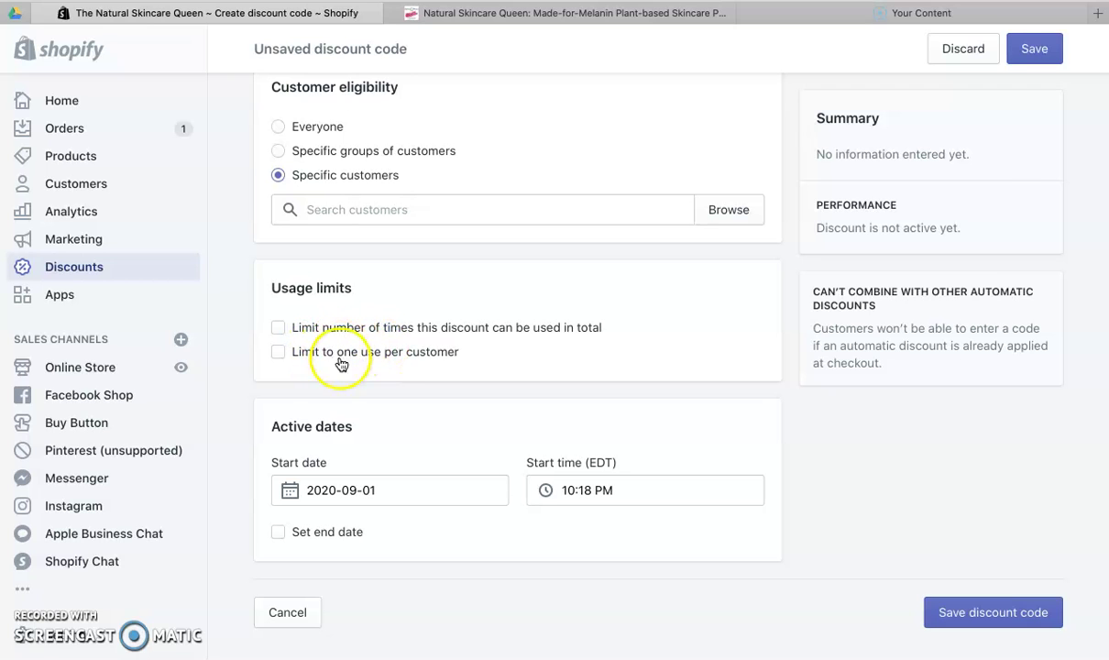
{"action": "left_click", "coordinate": [279, 535]}
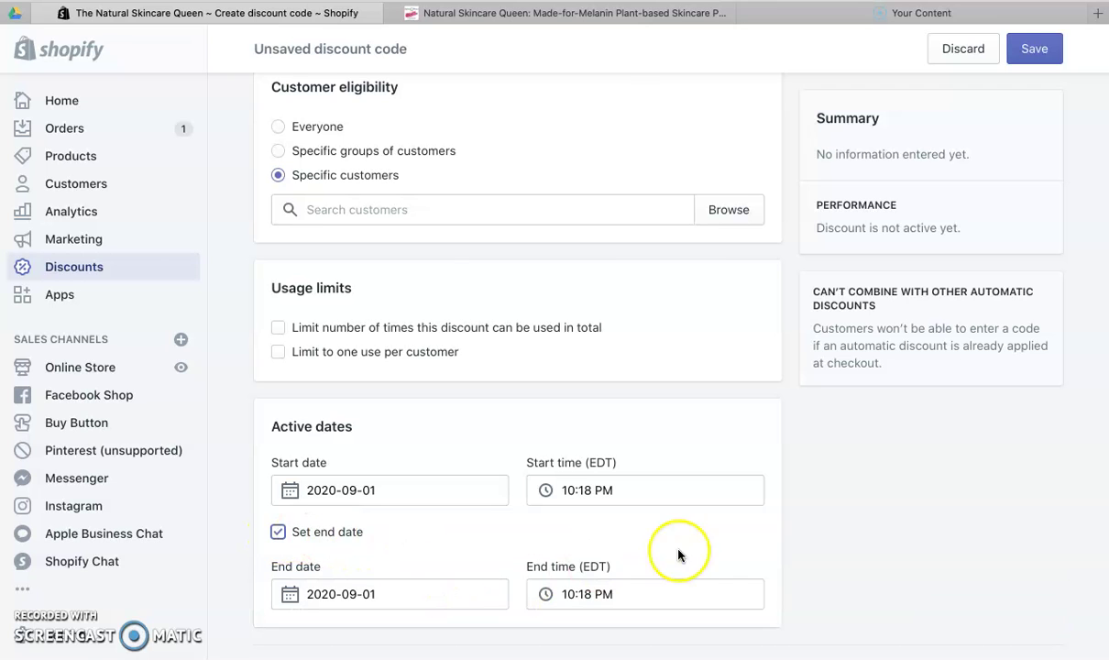
{"action": "scroll", "coordinate": [575, 568], "scroll_direction": "down", "scroll_amount": 1}
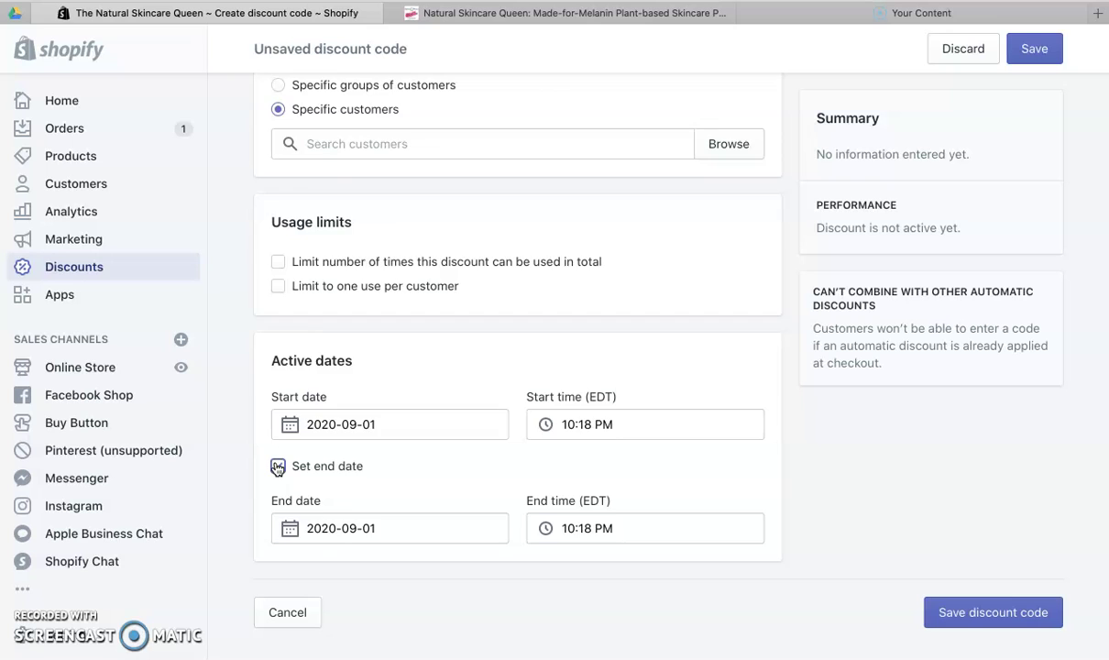
{"action": "left_click", "coordinate": [278, 465]}
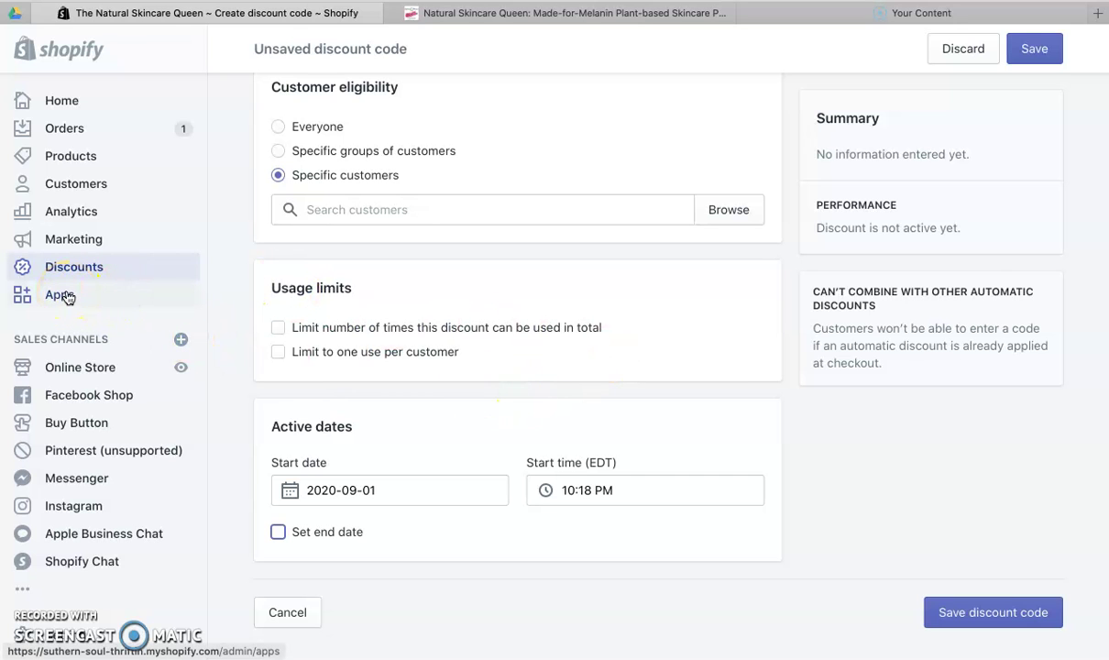
{"action": "left_click", "coordinate": [67, 296]}
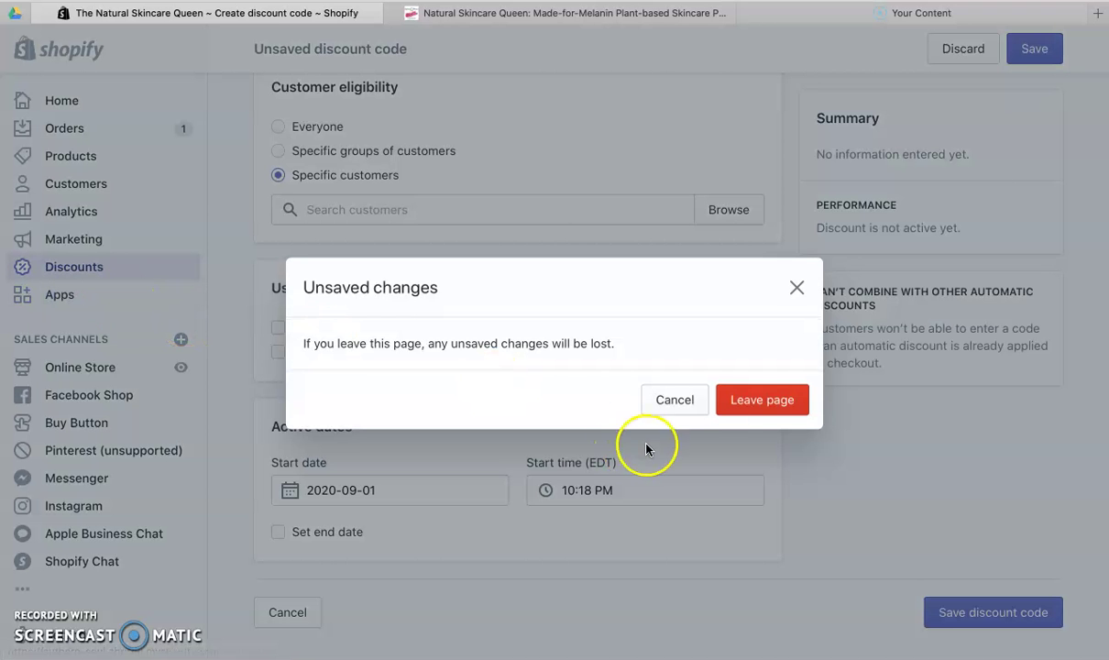
{"action": "left_click", "coordinate": [786, 405]}
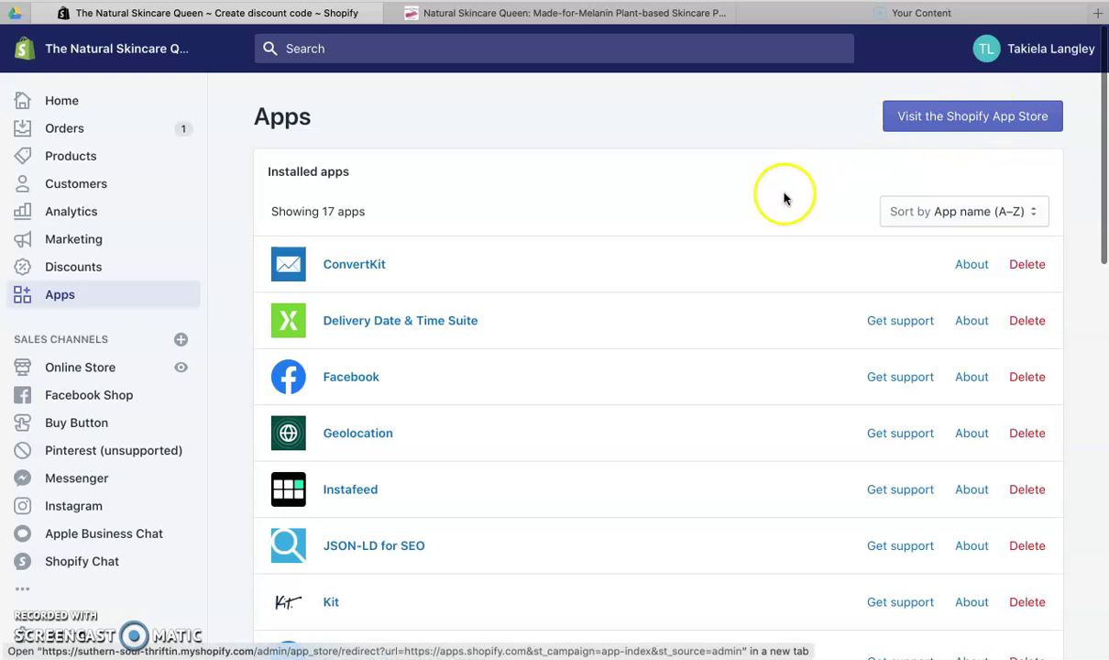
{"action": "scroll", "coordinate": [697, 293], "scroll_direction": "down", "scroll_amount": 1}
{"action": "scroll", "coordinate": [697, 293], "scroll_direction": "down", "scroll_amount": 6}
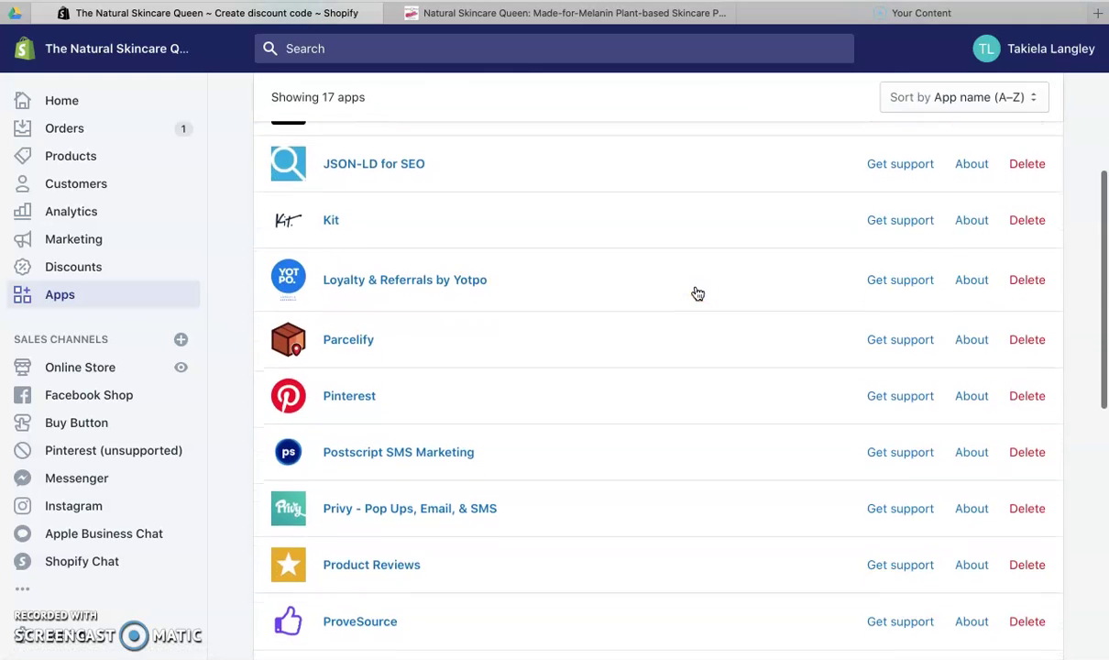
{"action": "scroll", "coordinate": [698, 293], "scroll_direction": "down", "scroll_amount": 1}
{"action": "scroll", "coordinate": [697, 293], "scroll_direction": "up", "scroll_amount": 4}
{"action": "scroll", "coordinate": [697, 293], "scroll_direction": "up", "scroll_amount": 3}
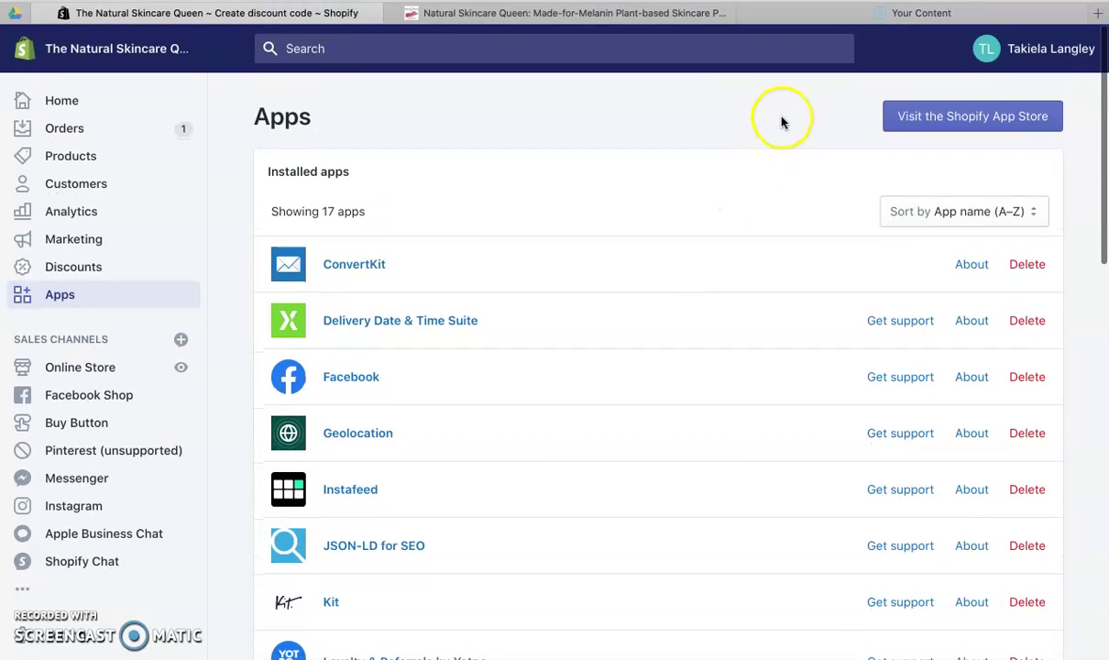
{"action": "scroll", "coordinate": [643, 297], "scroll_direction": "down", "scroll_amount": 1}
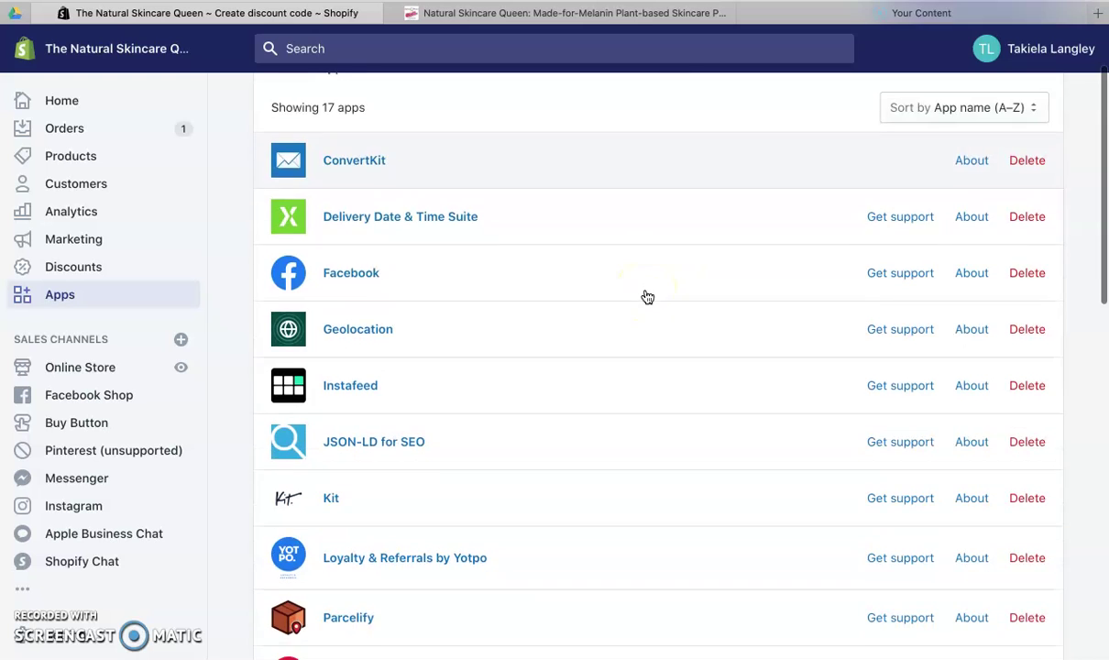
{"action": "scroll", "coordinate": [647, 297], "scroll_direction": "down", "scroll_amount": 5}
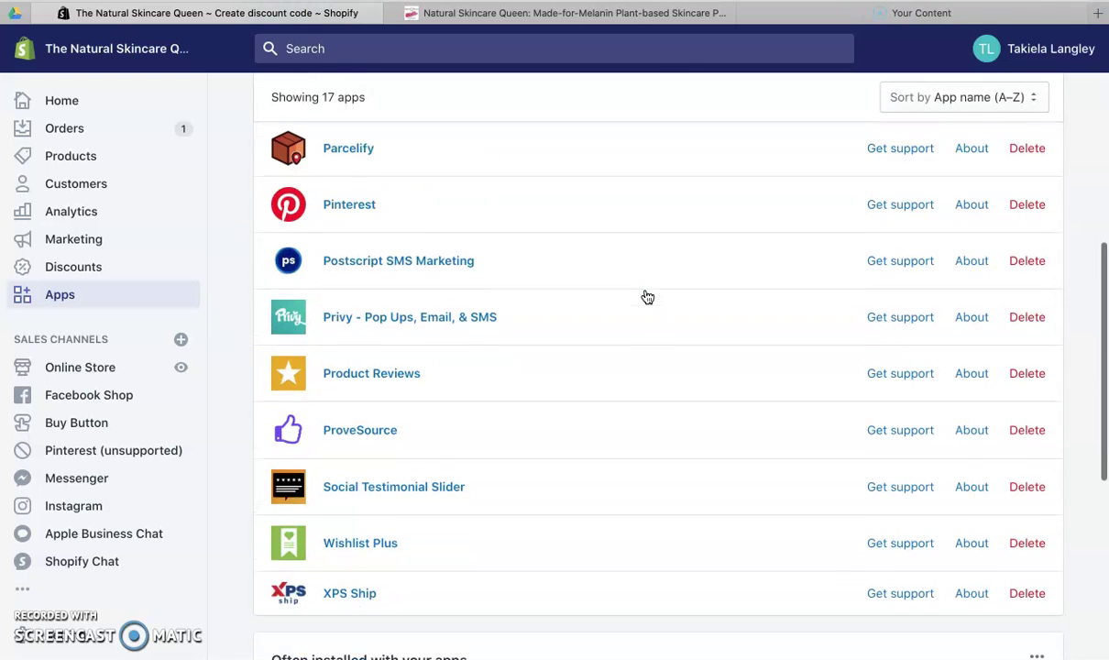
{"action": "scroll", "coordinate": [647, 297], "scroll_direction": "up", "scroll_amount": 4}
{"action": "scroll", "coordinate": [647, 297], "scroll_direction": "up", "scroll_amount": 2}
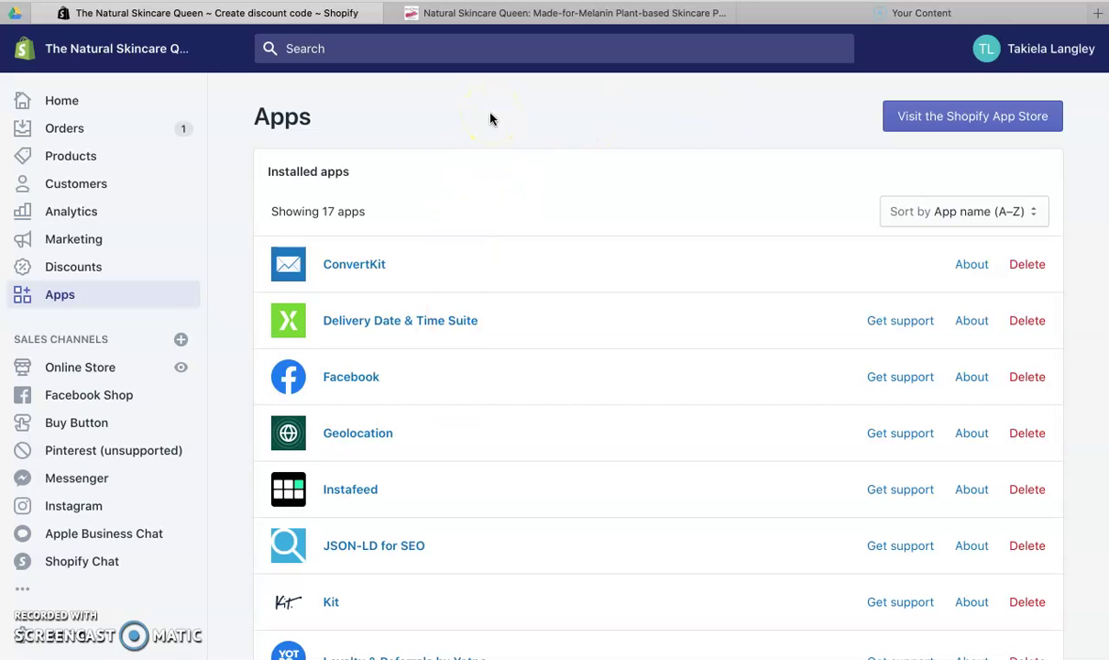
Step: Search 'settings', visit Account settings, then return to the full Settings list from General to Capital
{"action": "scroll", "coordinate": [92, 458], "scroll_direction": "down", "scroll_amount": 3}
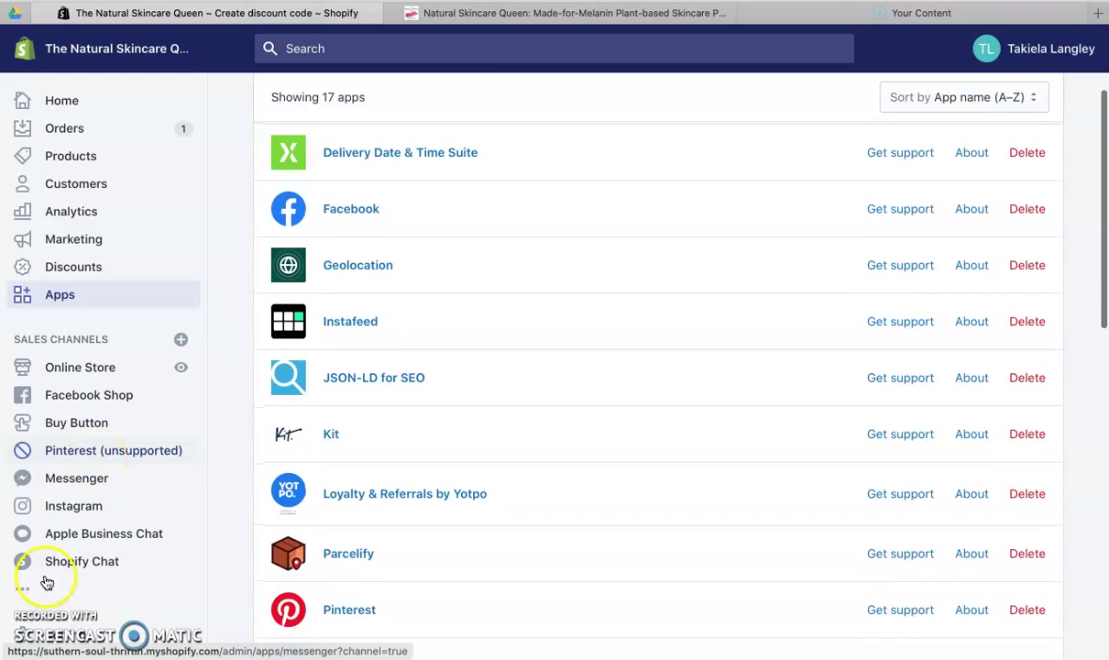
{"action": "left_click", "coordinate": [74, 640]}
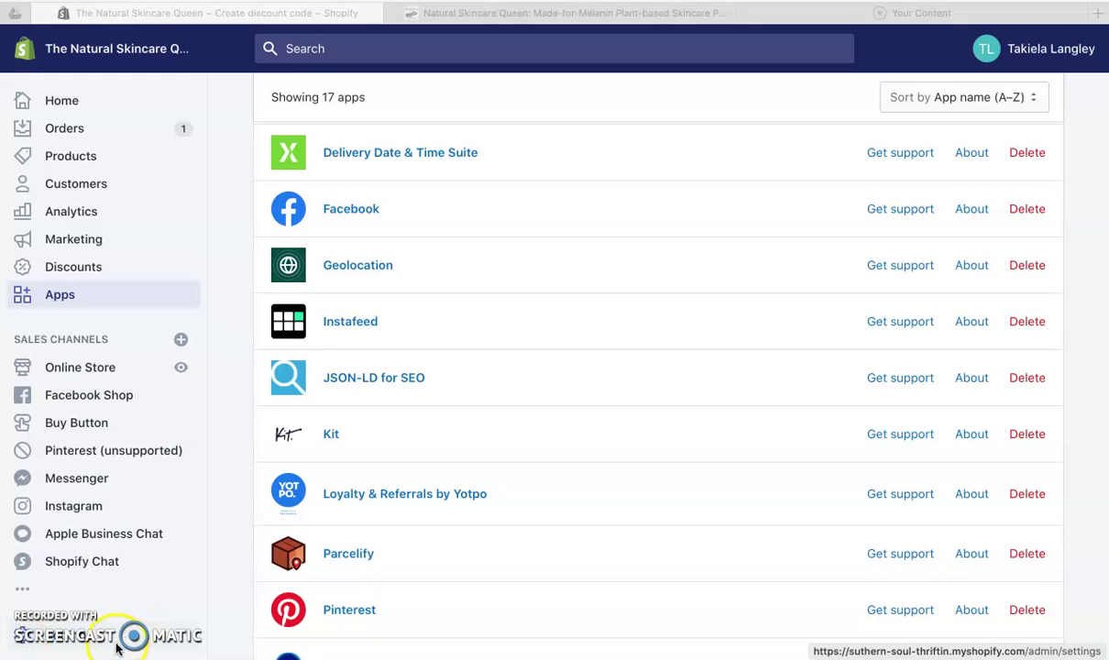
{"action": "scroll", "coordinate": [116, 648], "scroll_direction": "up", "scroll_amount": 1}
{"action": "scroll", "coordinate": [116, 648], "scroll_direction": "down", "scroll_amount": 1}
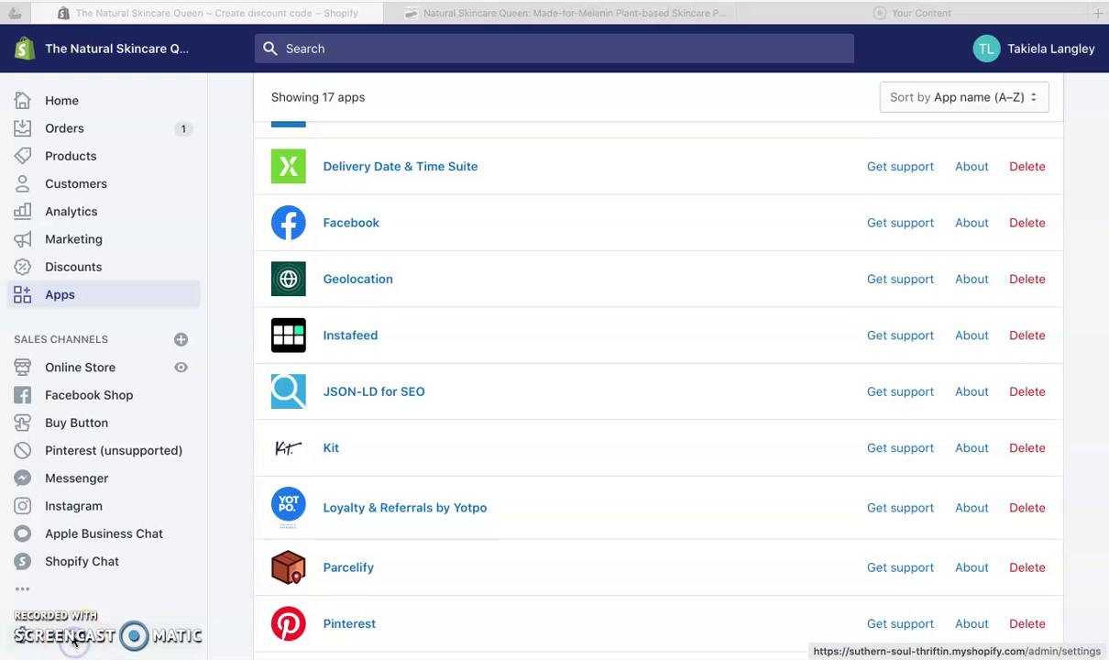
{"action": "left_click", "coordinate": [399, 51]}
{"action": "left_click", "coordinate": [401, 52]}
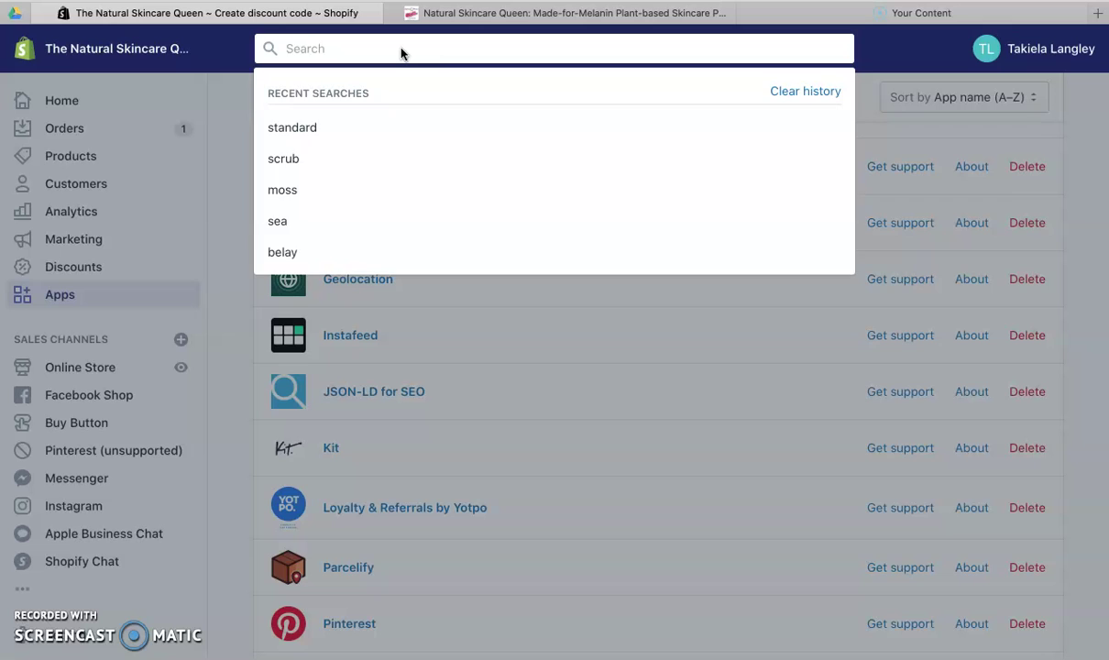
{"action": "type", "text": "settings"}
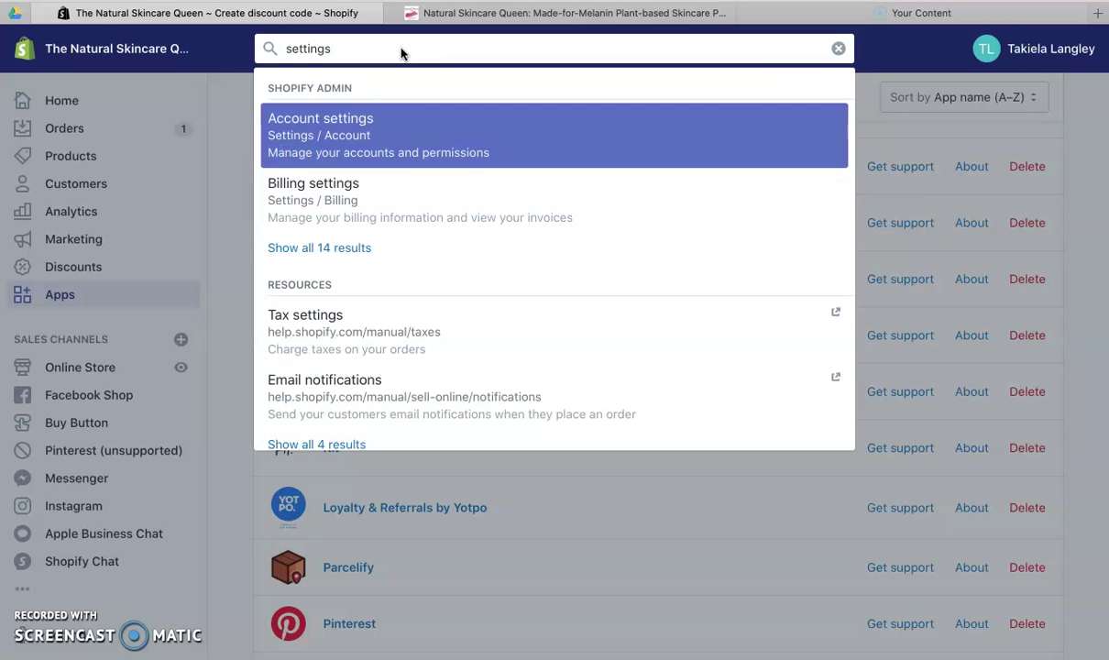
{"action": "left_click", "coordinate": [355, 154]}
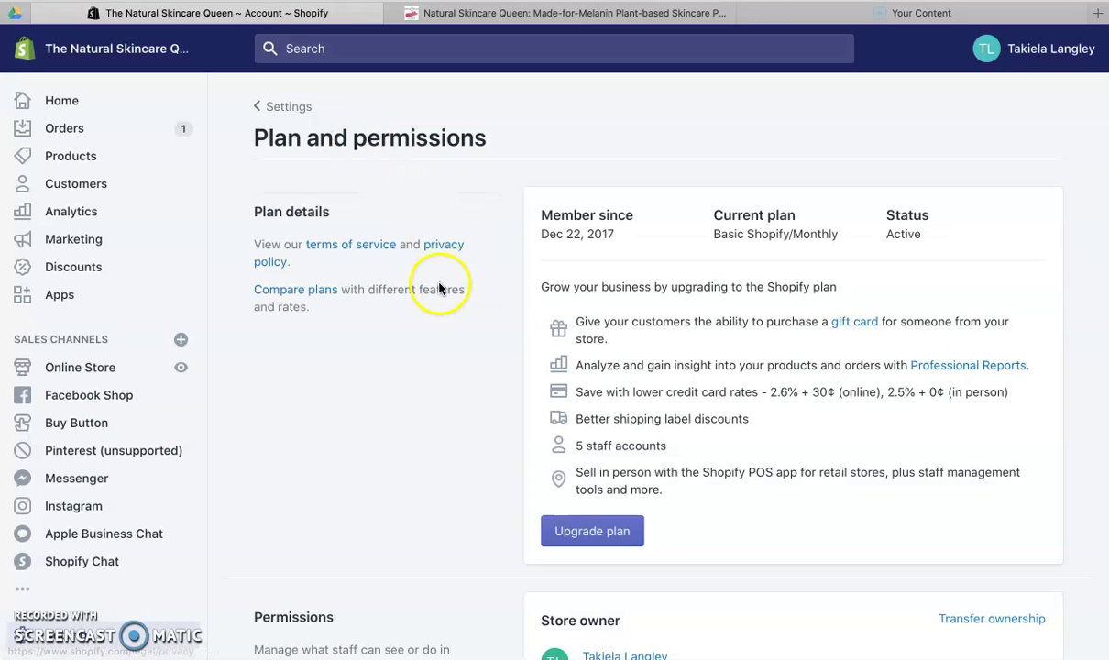
{"action": "left_click", "coordinate": [288, 107]}
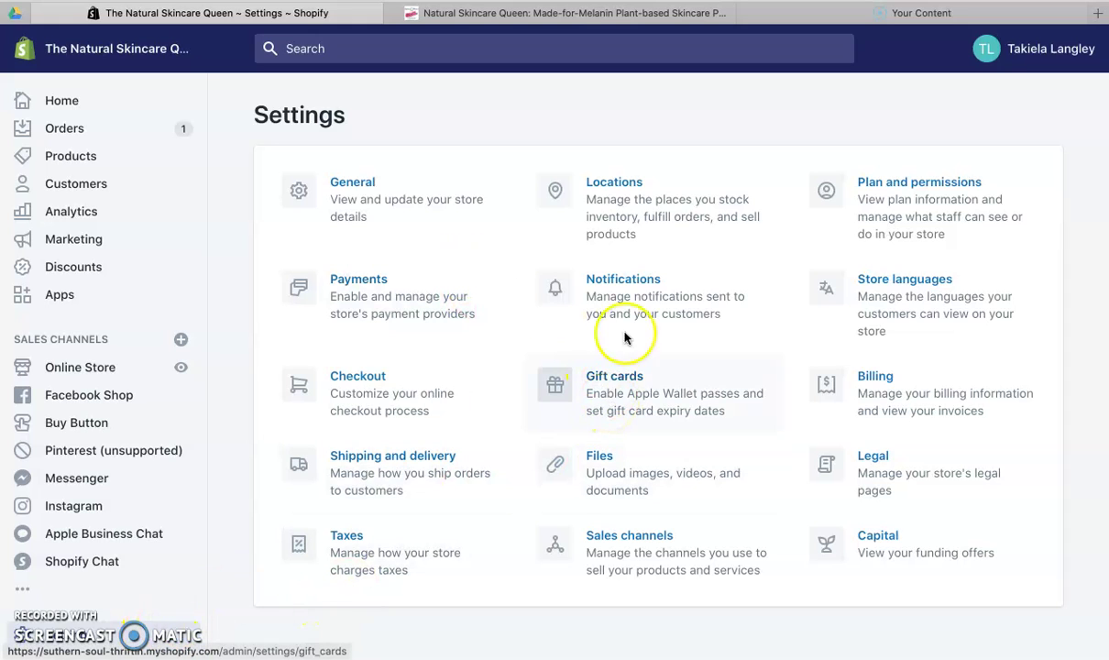
Step: Open the store's Taxes settings and review the tax regions listed
{"action": "left_click", "coordinate": [343, 532]}
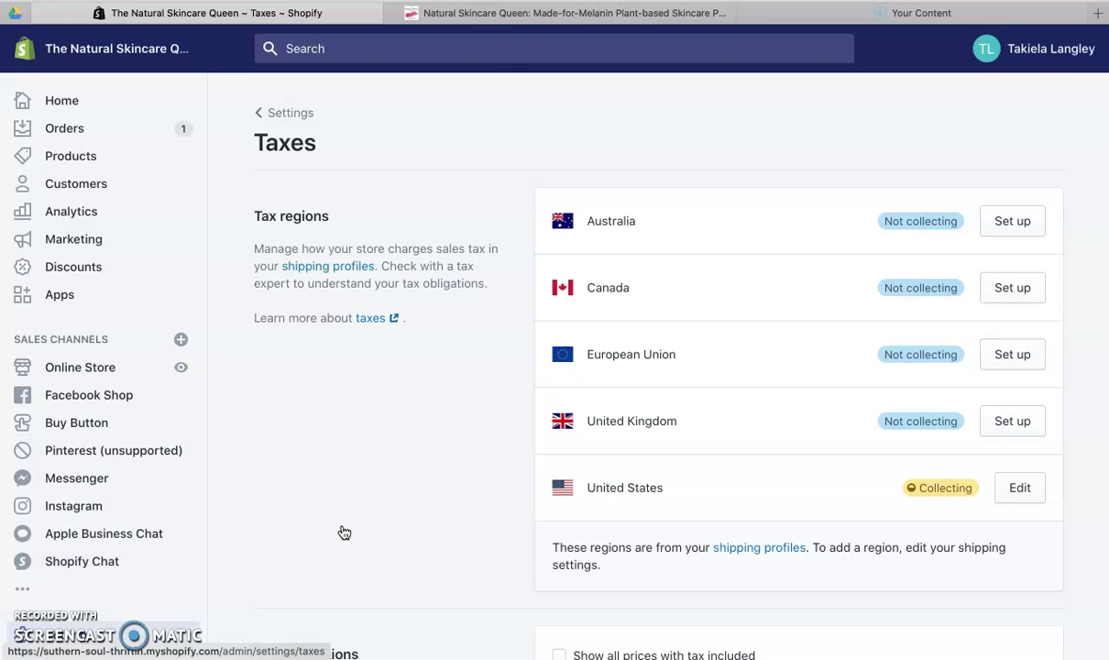
{"action": "scroll", "coordinate": [477, 424], "scroll_direction": "down", "scroll_amount": 1}
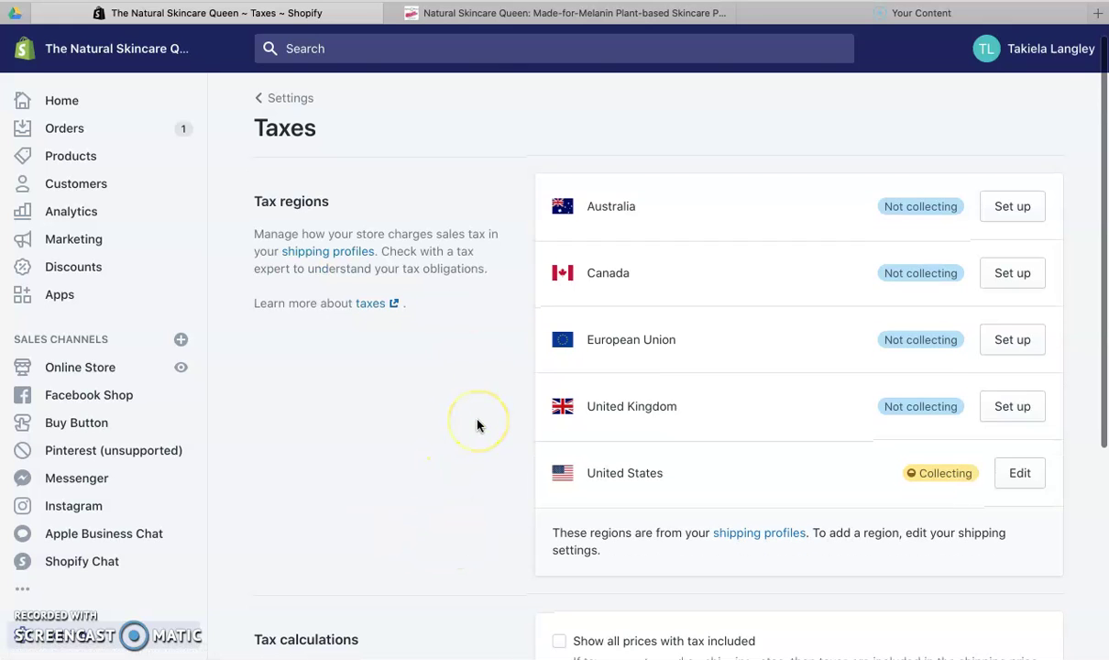
{"action": "scroll", "coordinate": [477, 424], "scroll_direction": "down", "scroll_amount": 4}
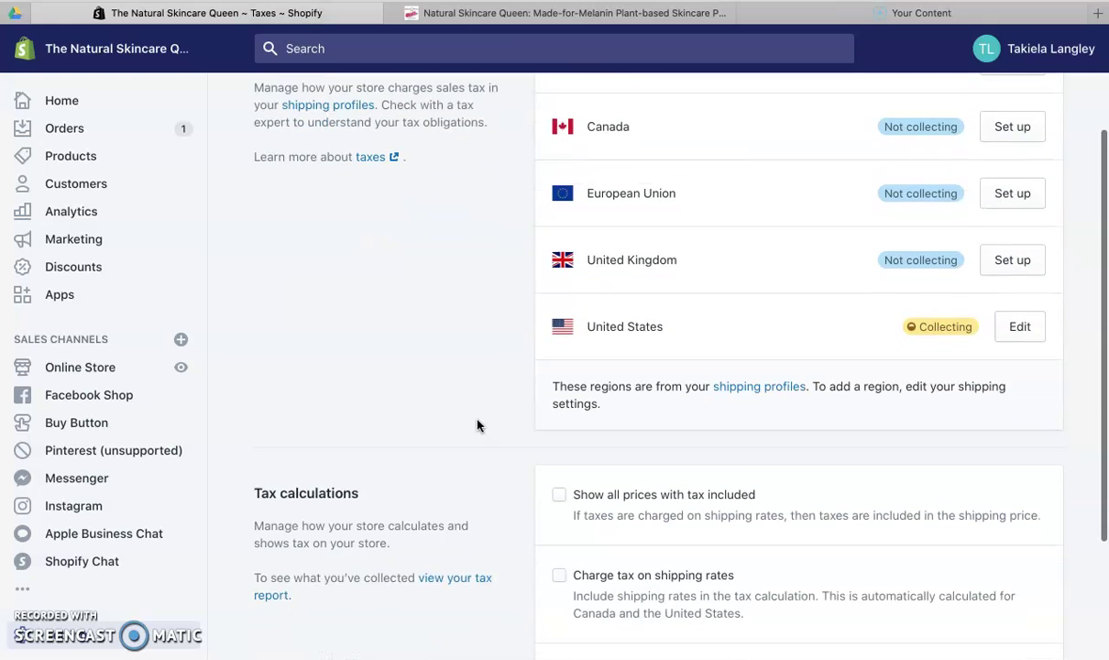
{"action": "scroll", "coordinate": [476, 425], "scroll_direction": "up", "scroll_amount": 1}
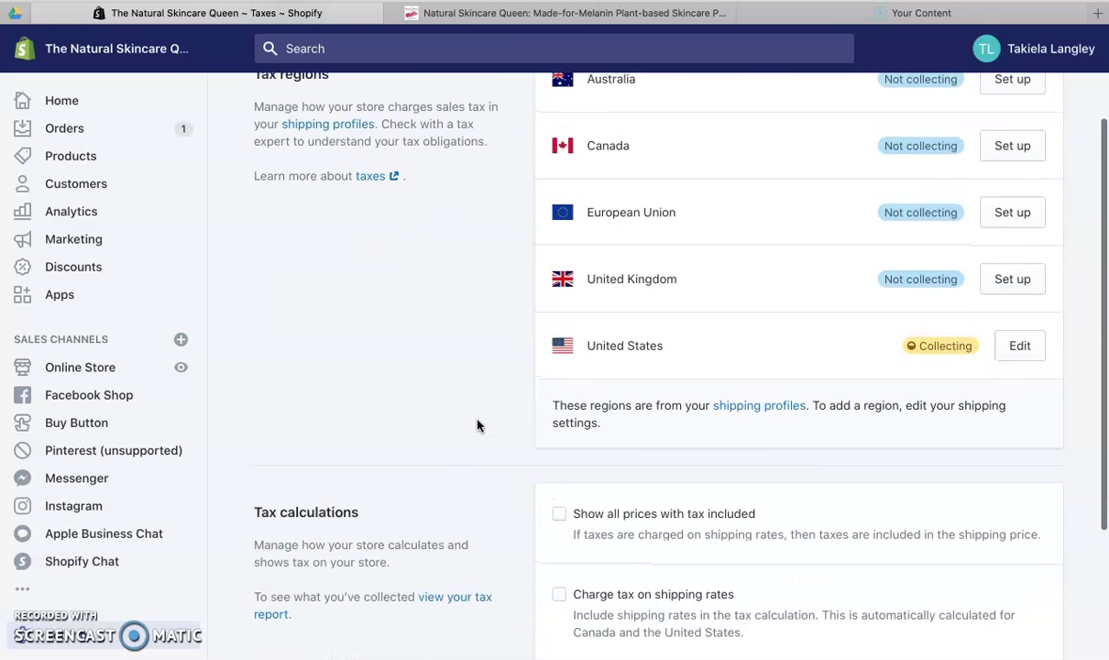
Step: Inspect the United States sales tax settings, then return to the tax regions overview
{"action": "scroll", "coordinate": [626, 427], "scroll_direction": "down", "scroll_amount": 3}
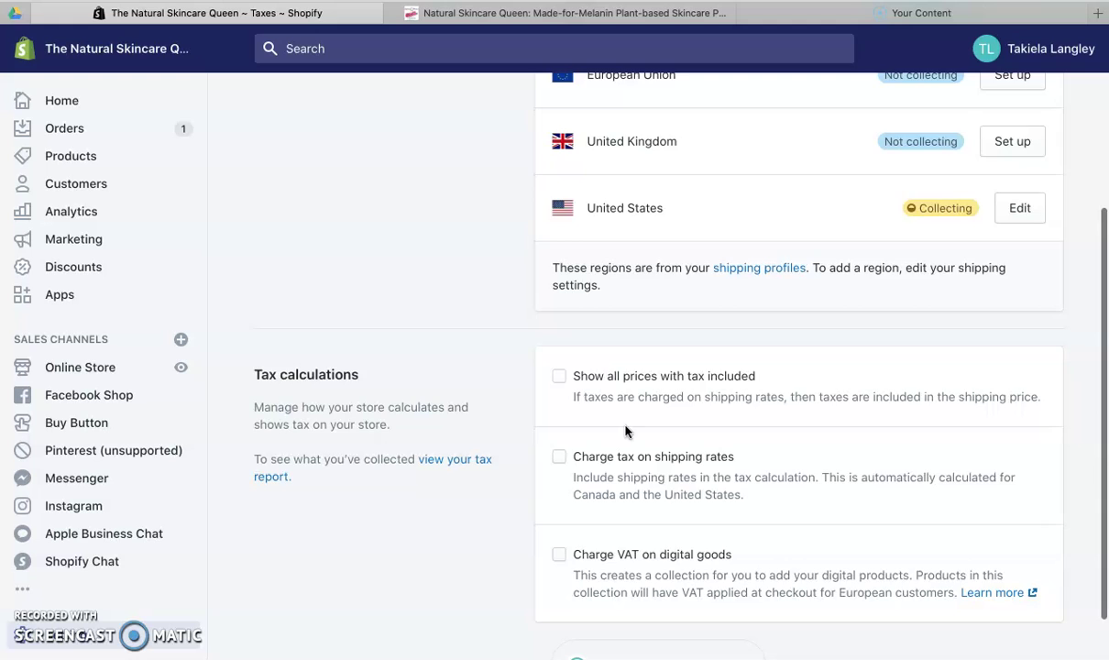
{"action": "scroll", "coordinate": [626, 430], "scroll_direction": "down", "scroll_amount": 1}
{"action": "scroll", "coordinate": [626, 430], "scroll_direction": "up", "scroll_amount": 8}
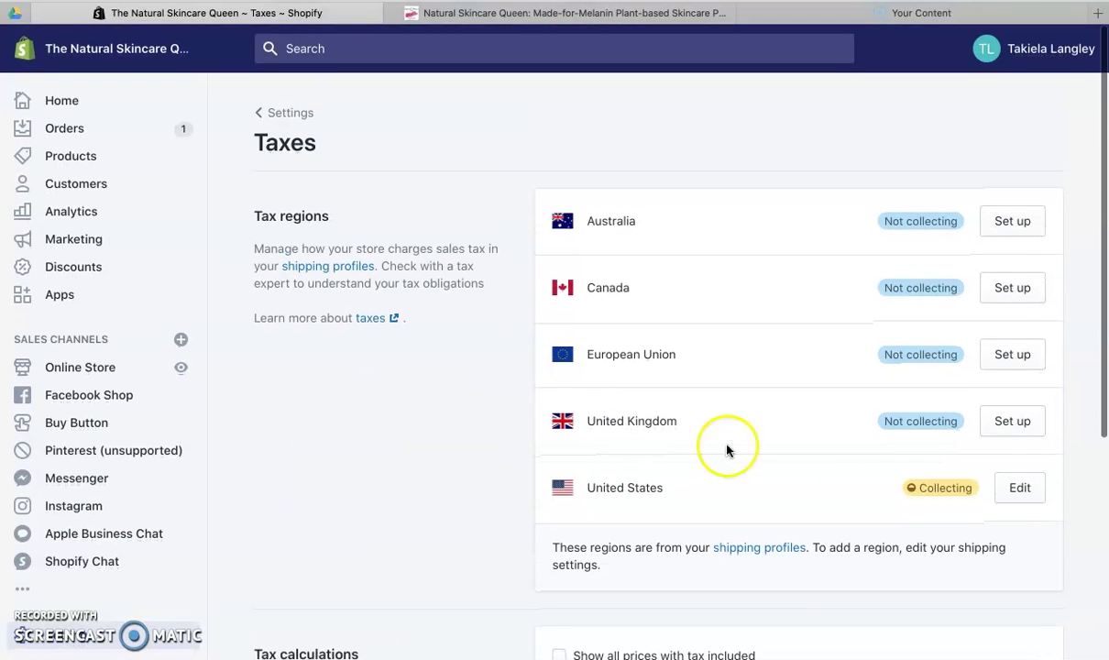
{"action": "left_click", "coordinate": [1023, 495]}
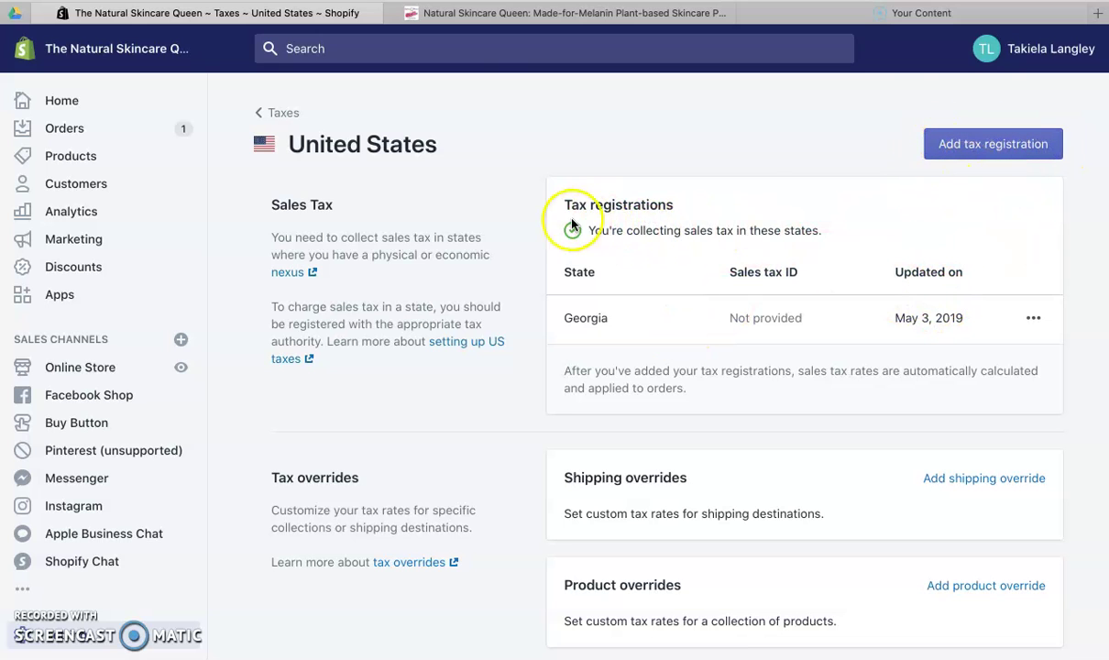
{"action": "left_click", "coordinate": [287, 114]}
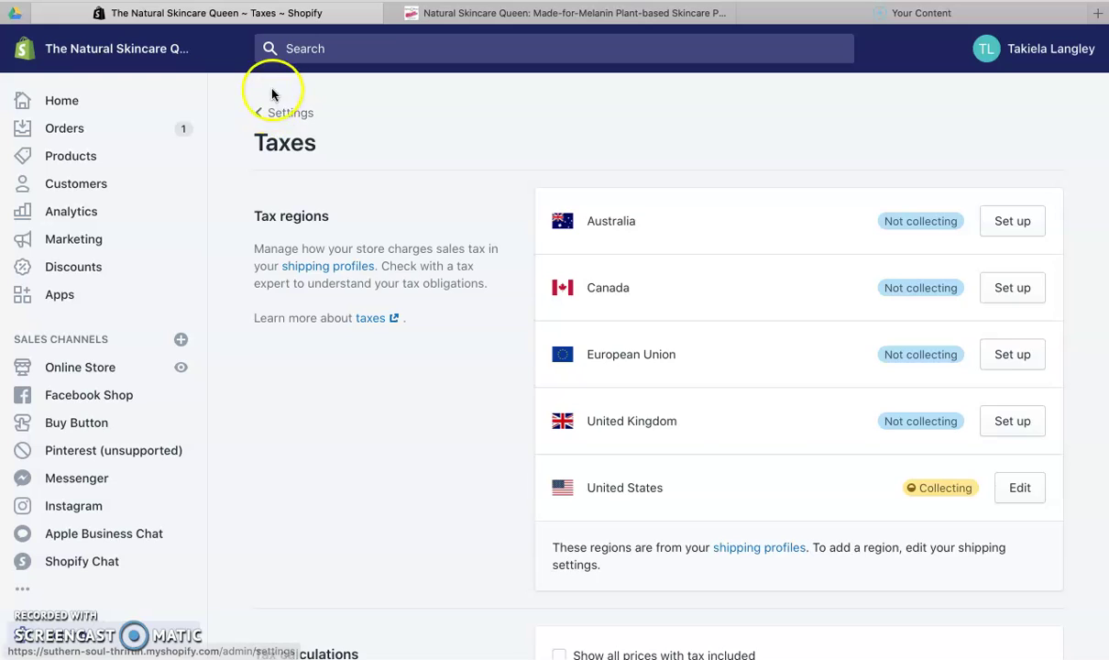
Step: Go to Payments settings to view Shopify Payments at 2.9% + $0.30 and PayPal Express Checkout
{"action": "left_click", "coordinate": [289, 114]}
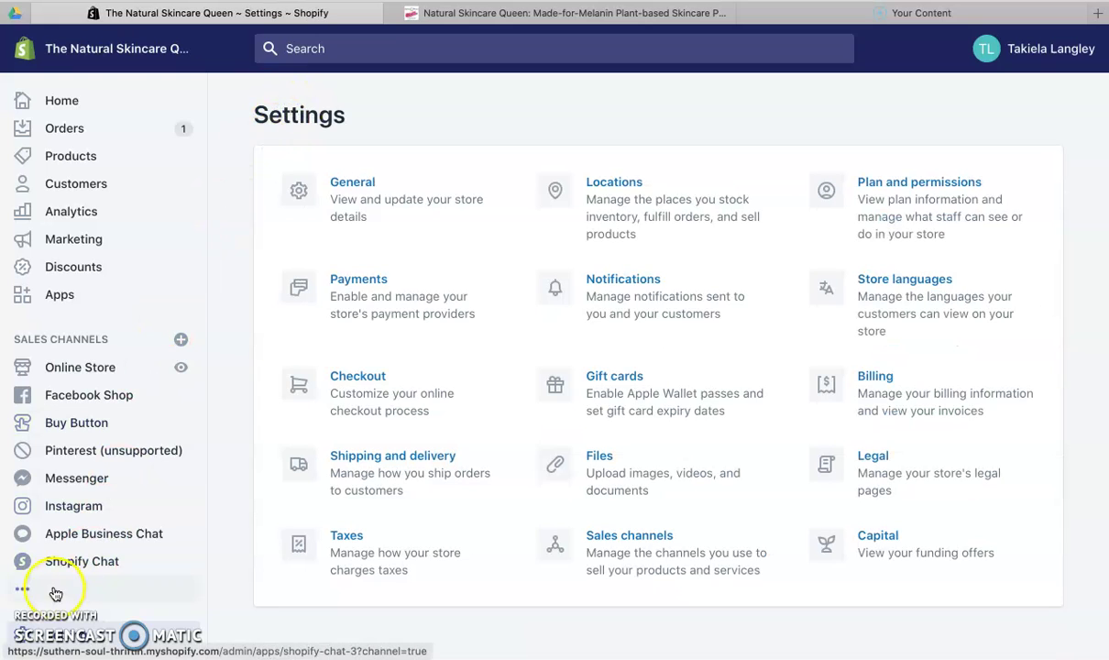
{"action": "left_click", "coordinate": [361, 279]}
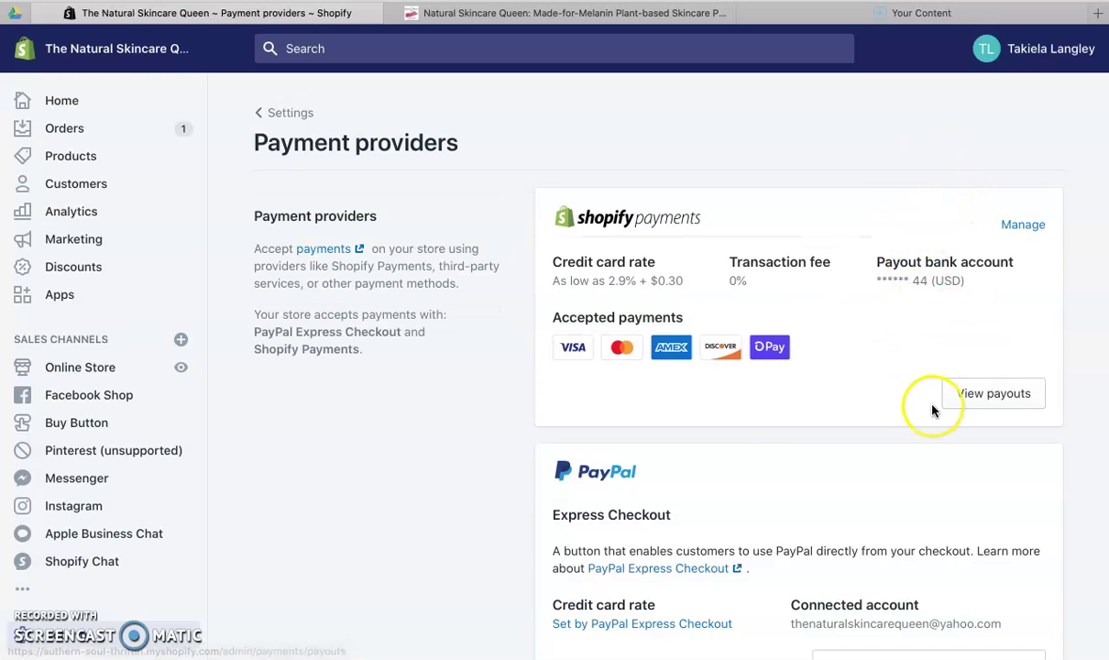
{"action": "scroll", "coordinate": [924, 410], "scroll_direction": "down", "scroll_amount": 5}
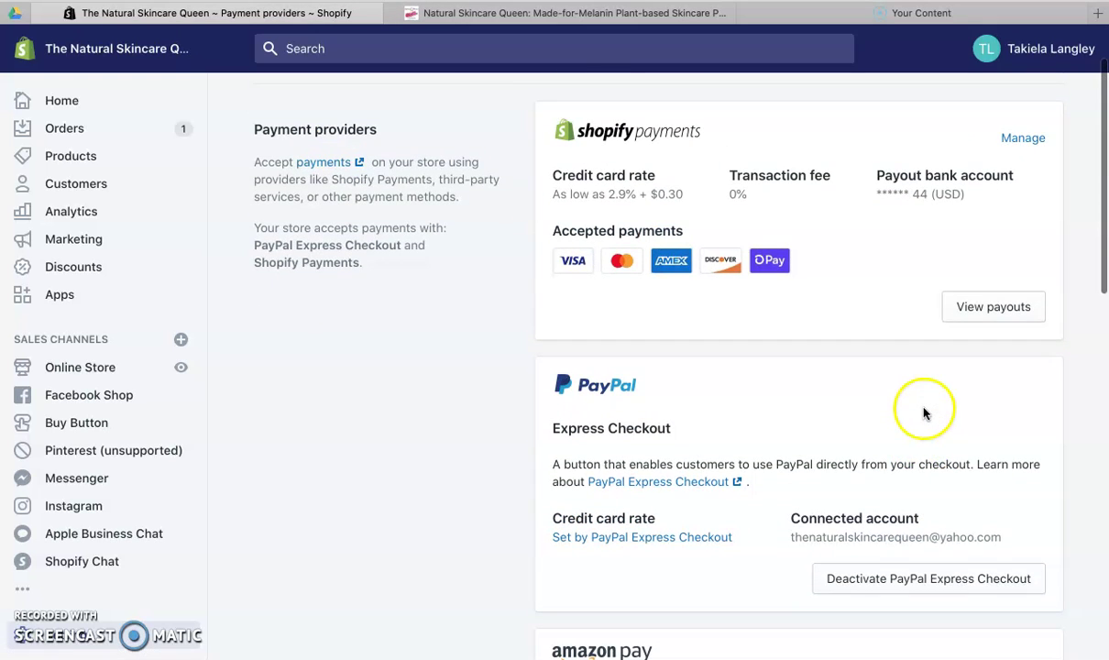